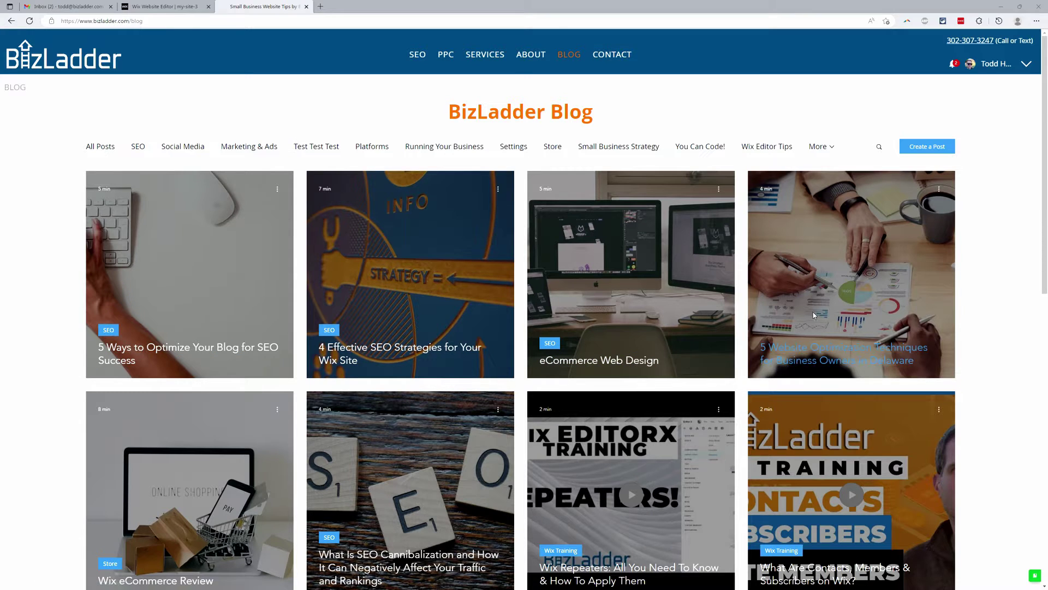
scroll(600, 365, "down", 3)
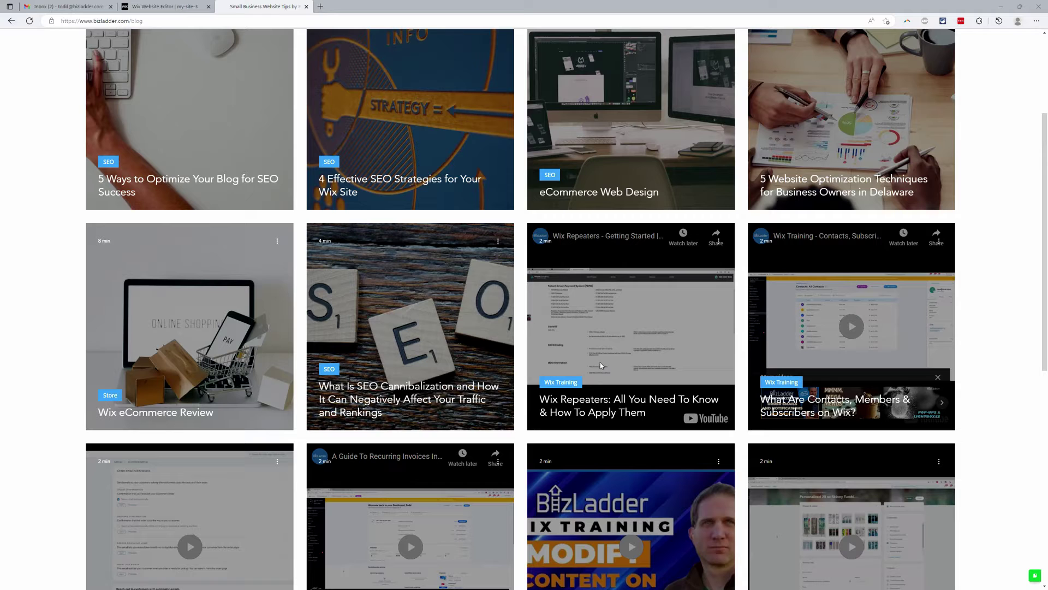
scroll(640, 375, "down", 2)
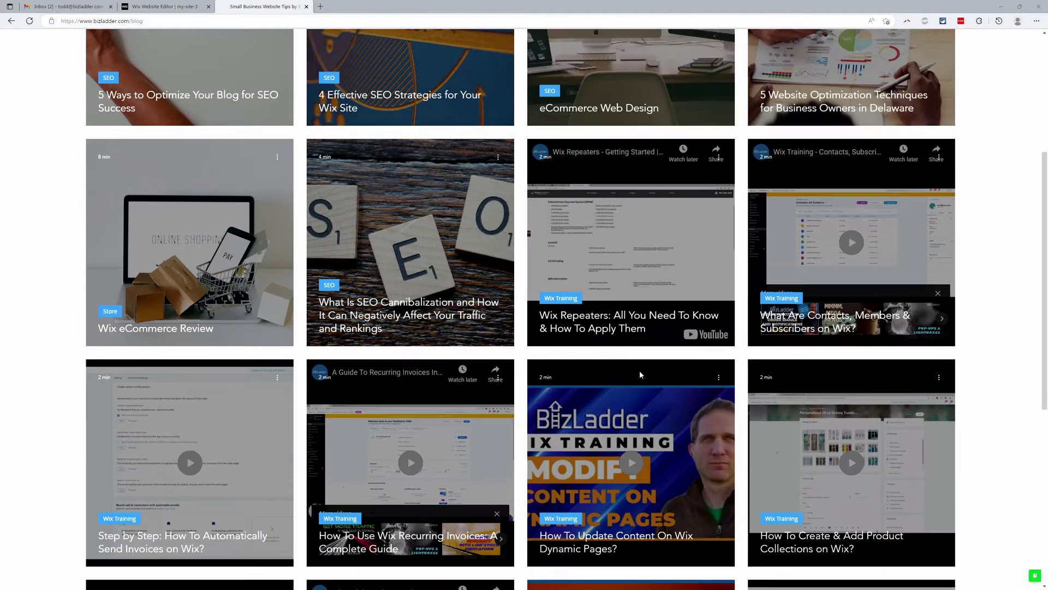
scroll(640, 374, "down", 2)
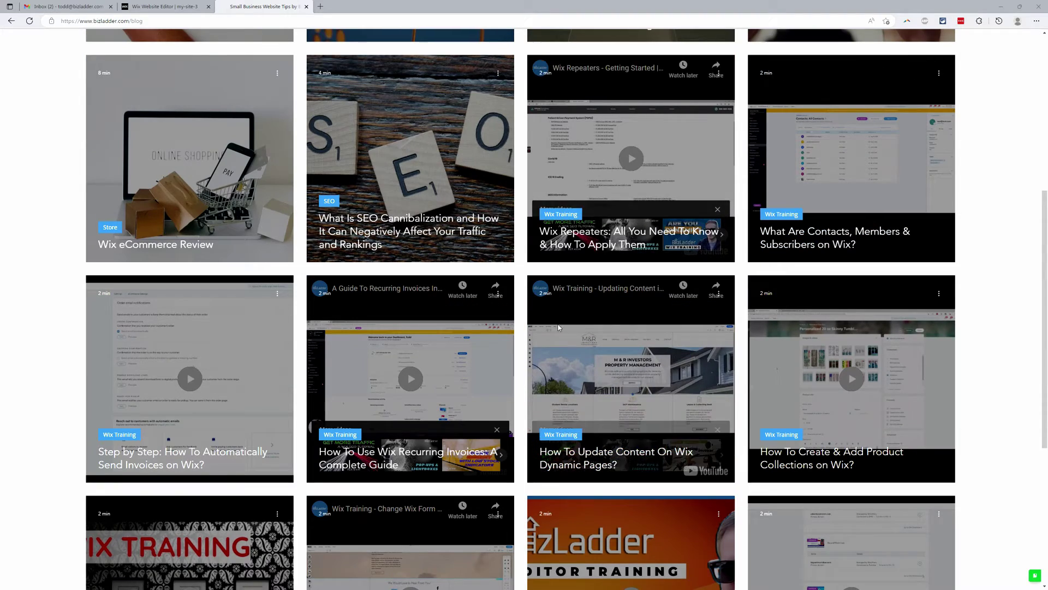
scroll(399, 355, "down", 5)
key("Home")
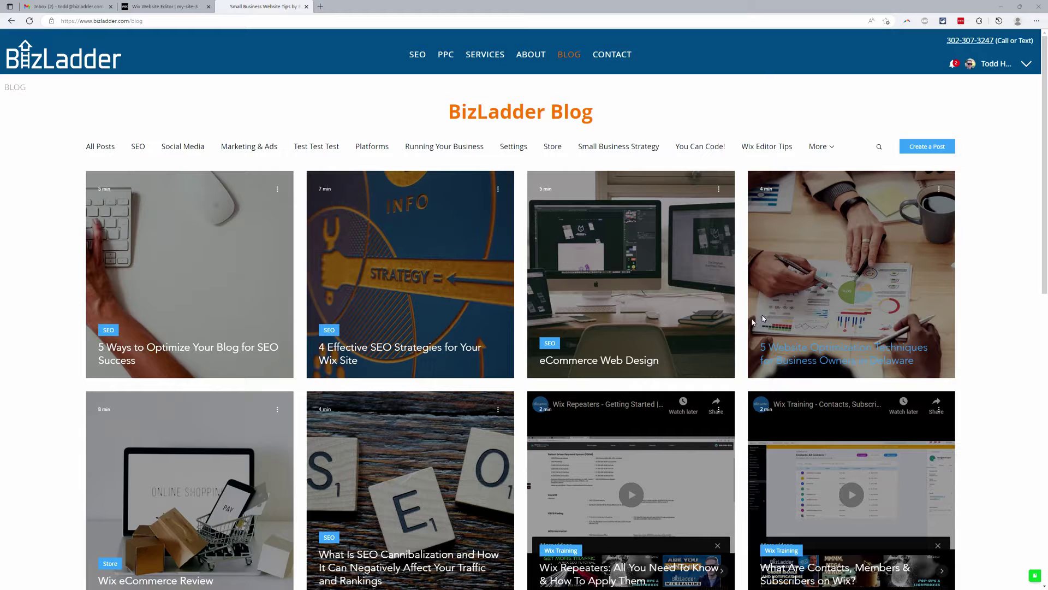
scroll(164, 256, "down", 2)
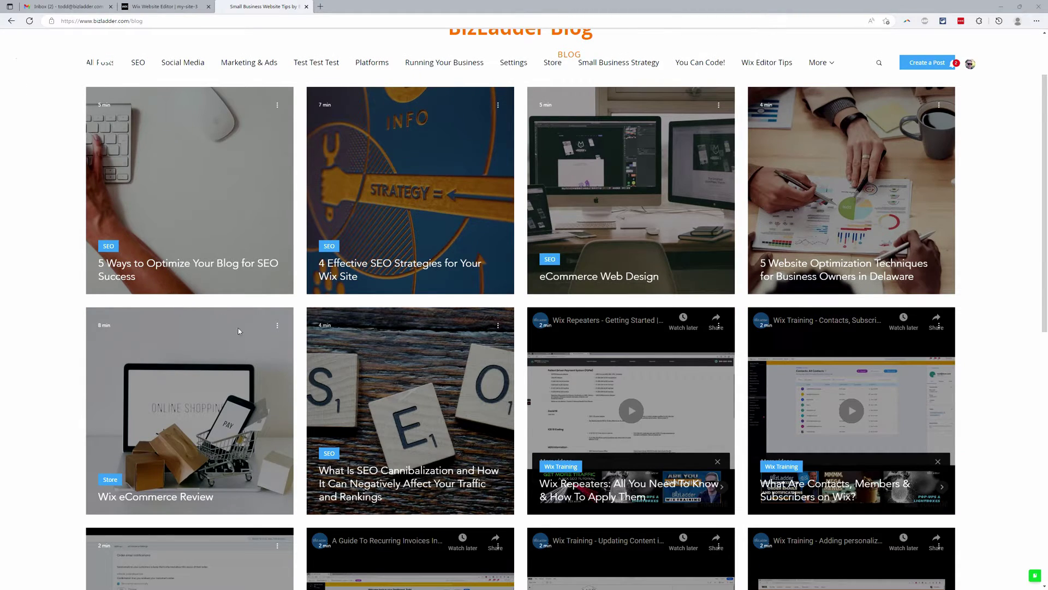
scroll(258, 356, "down", 2)
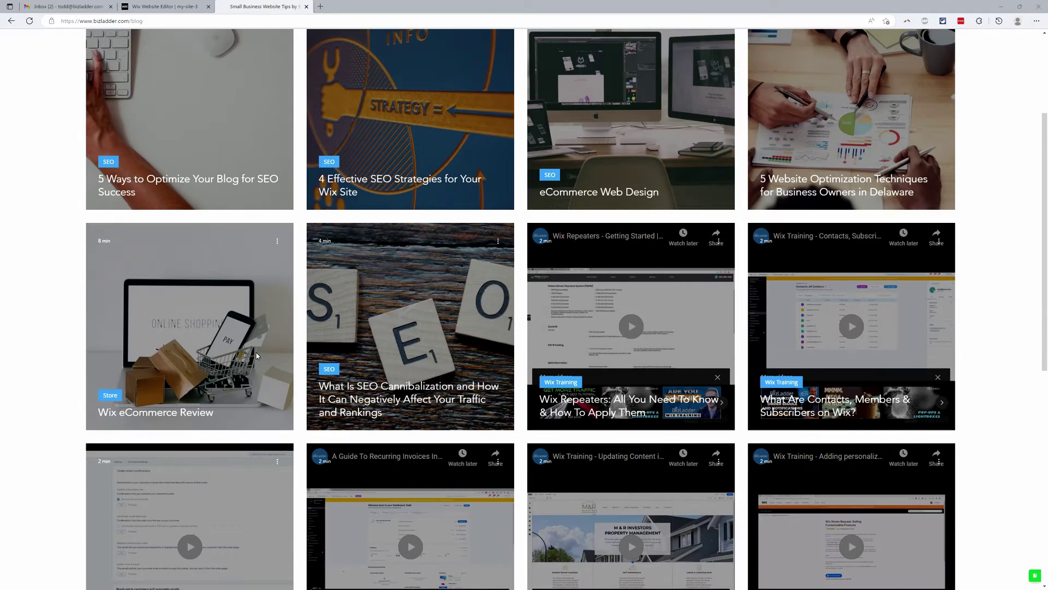
scroll(257, 355, "up", 3)
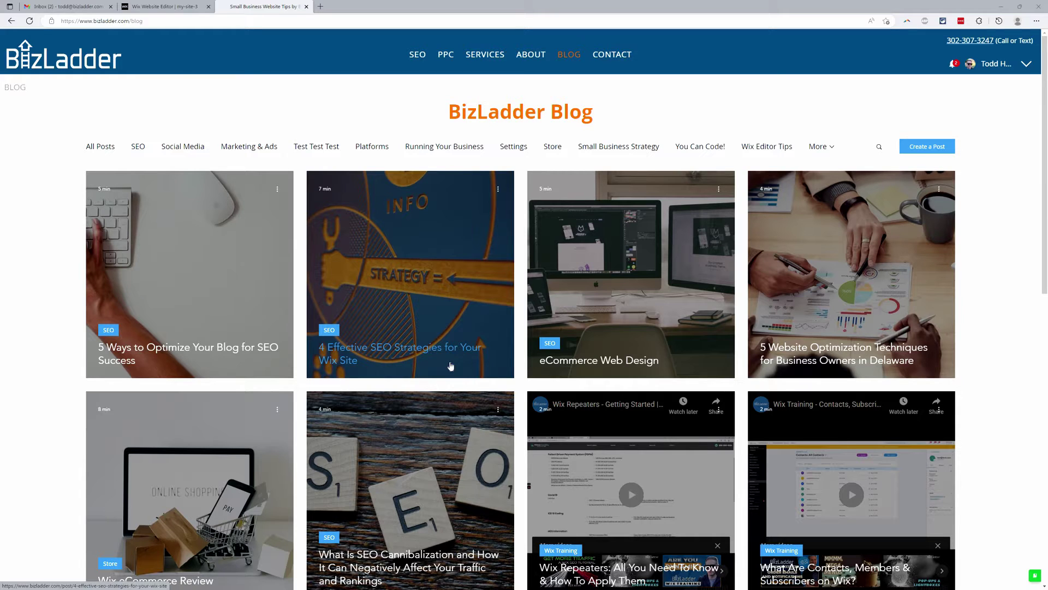
scroll(451, 366, "down", 6)
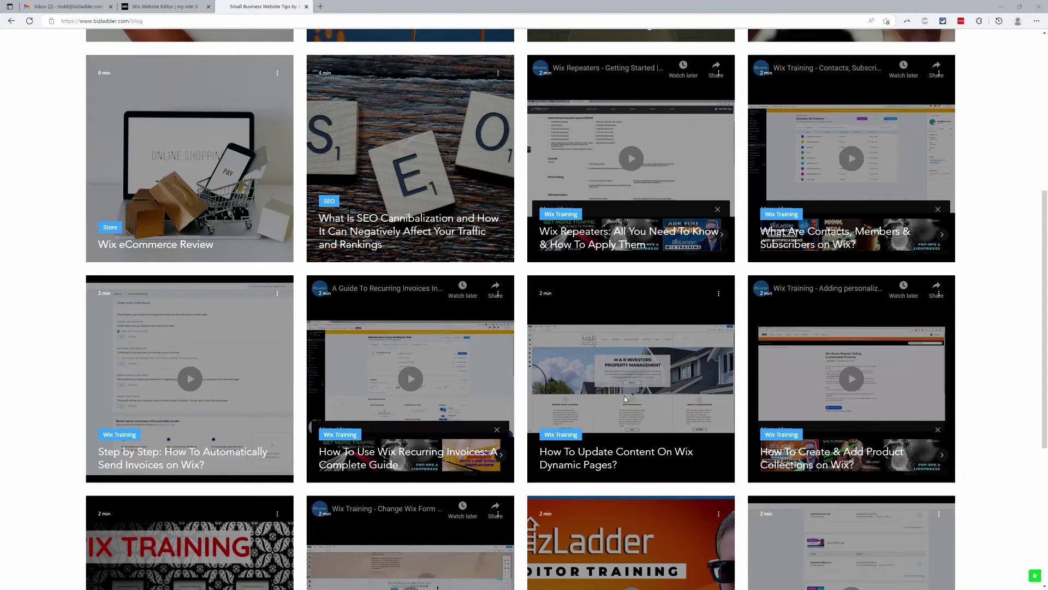
scroll(634, 385, "down", 2)
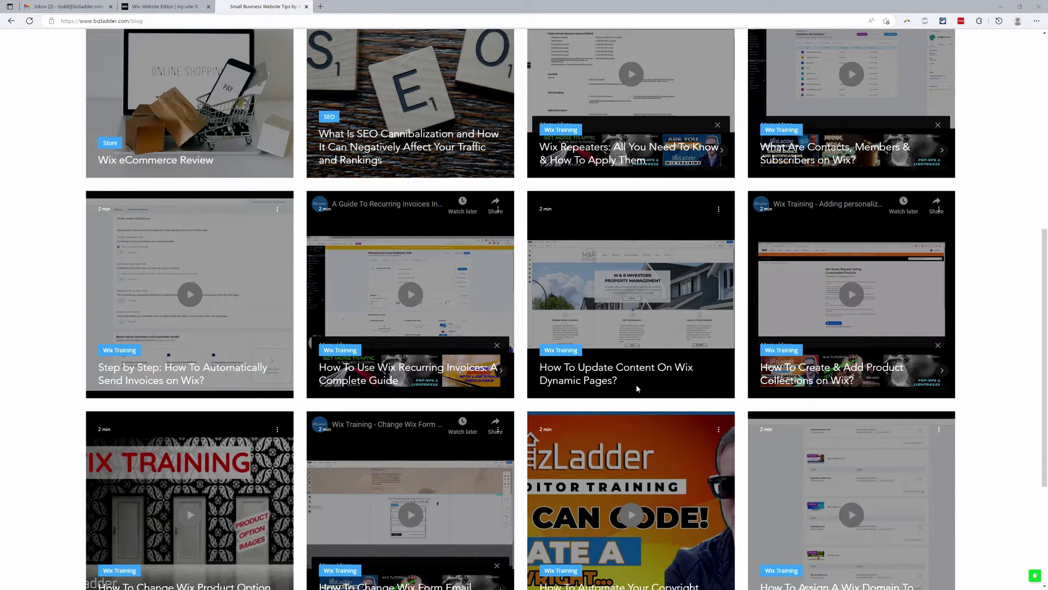
scroll(637, 388, "down", 2)
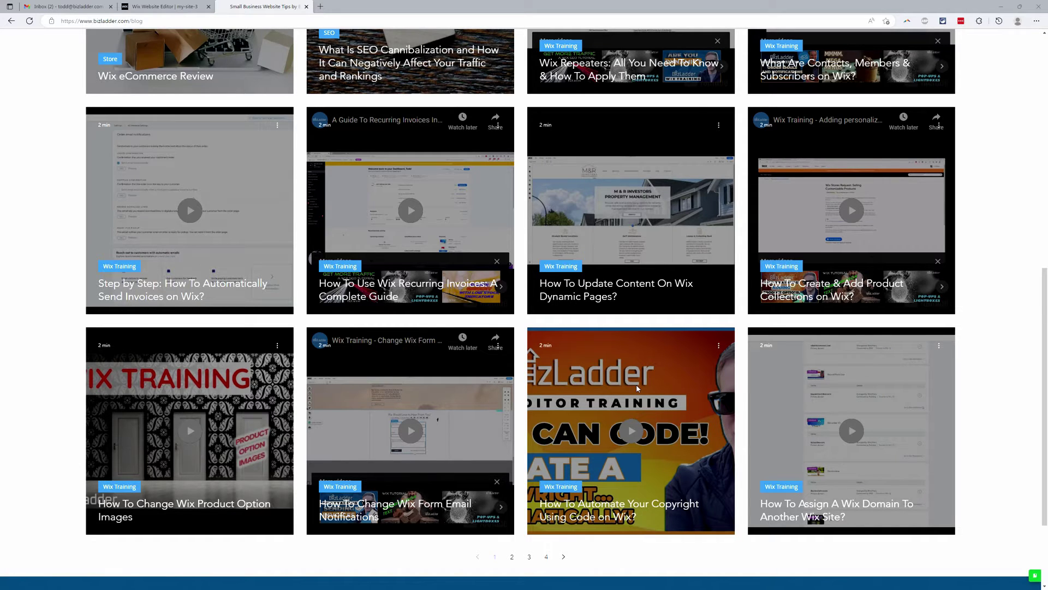
scroll(637, 389, "down", 3)
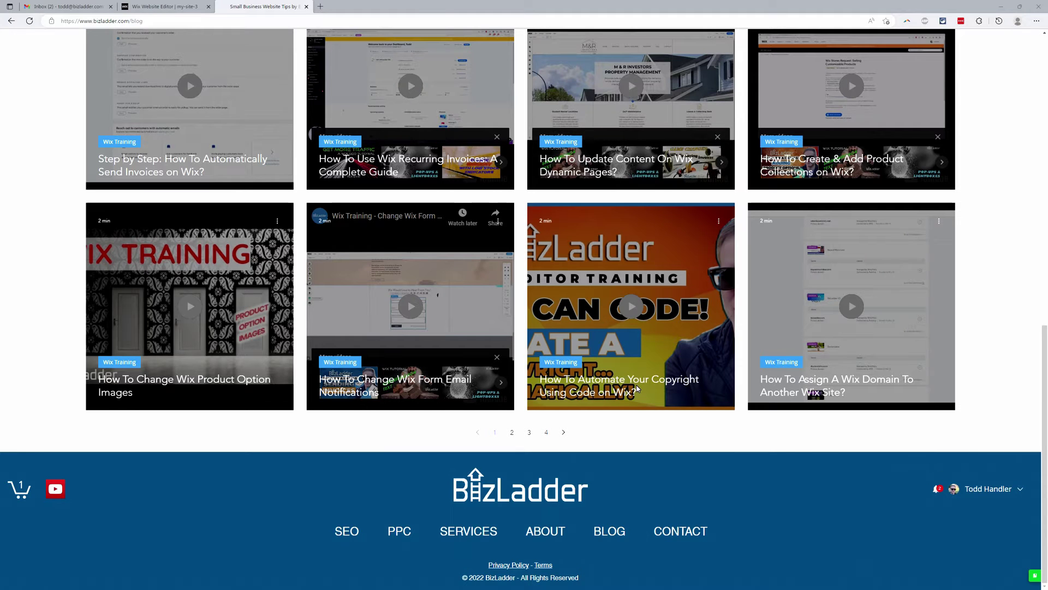
scroll(636, 388, "up", 2)
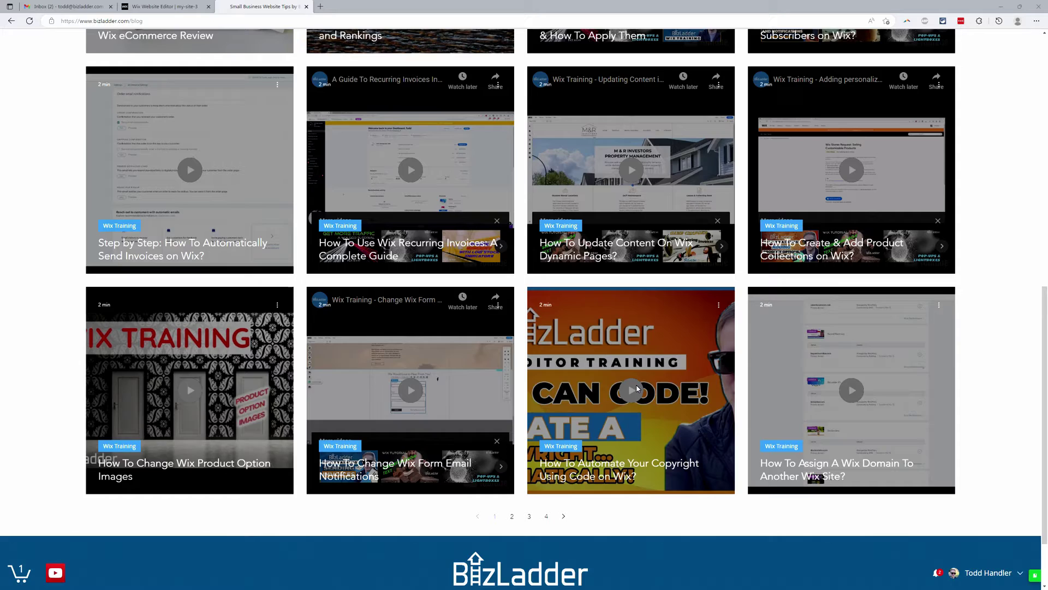
scroll(637, 389, "up", 12)
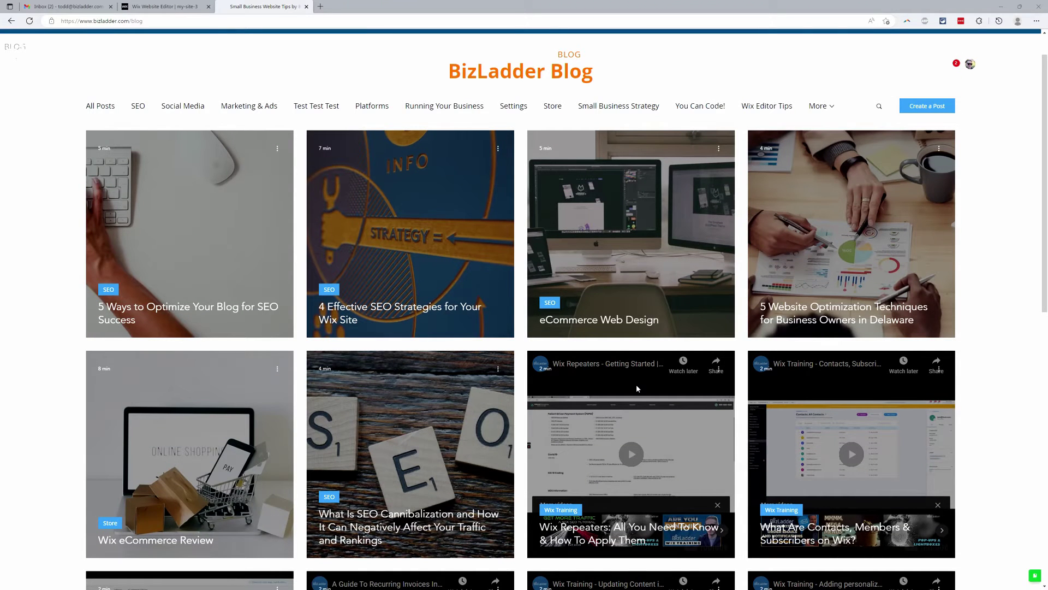
scroll(637, 384, "up", 1)
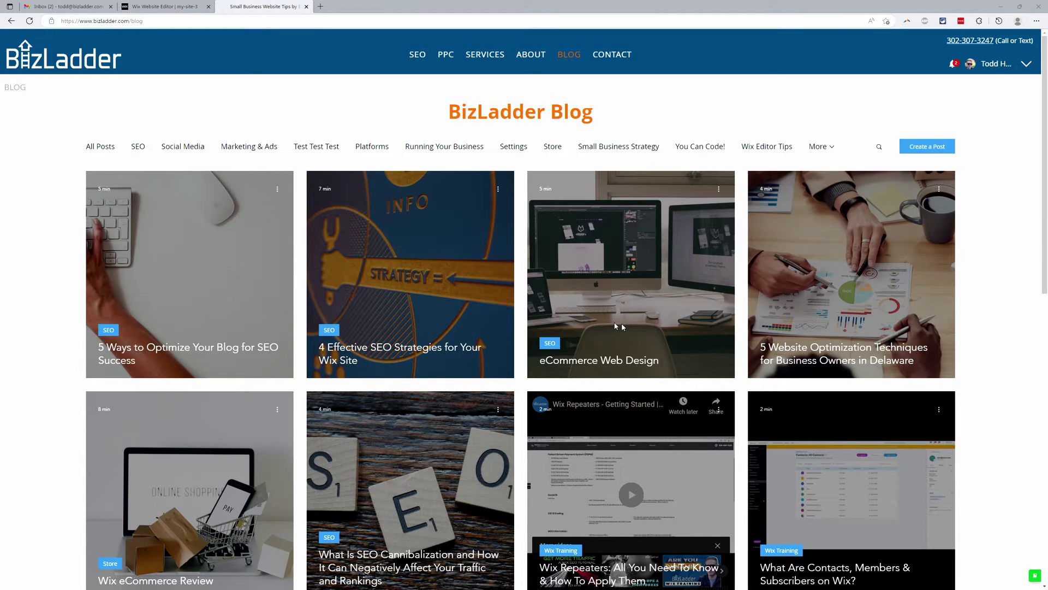
scroll(620, 326, "down", 2)
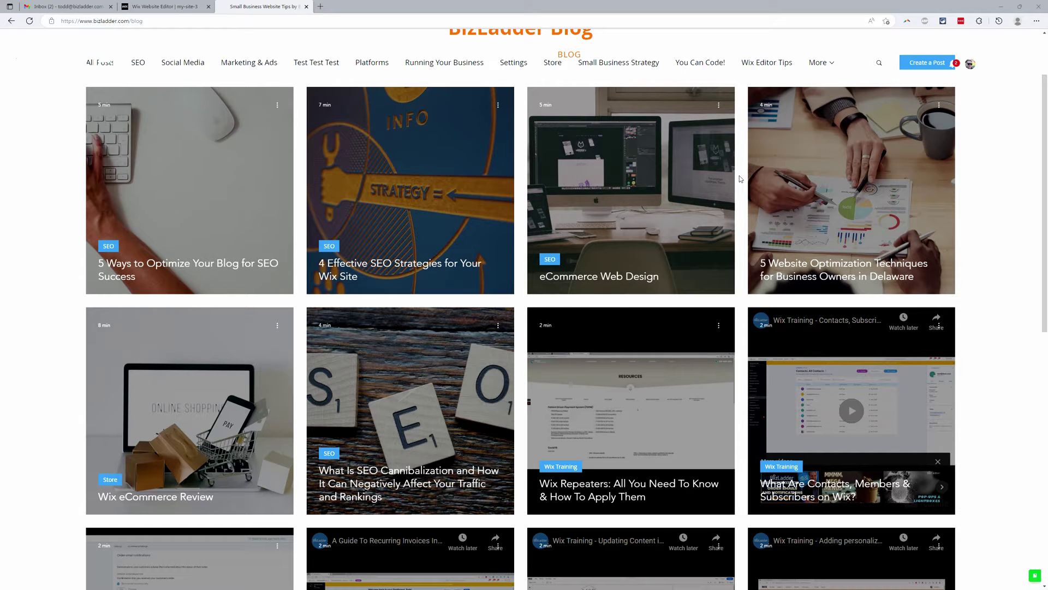
scroll(740, 179, "down", 3)
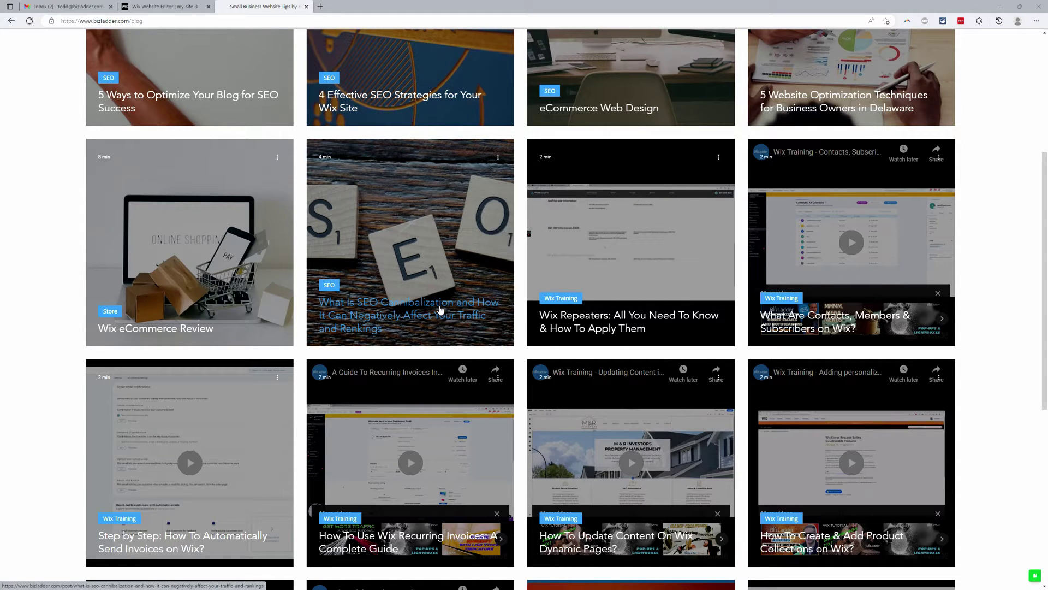
scroll(441, 309, "up", 5)
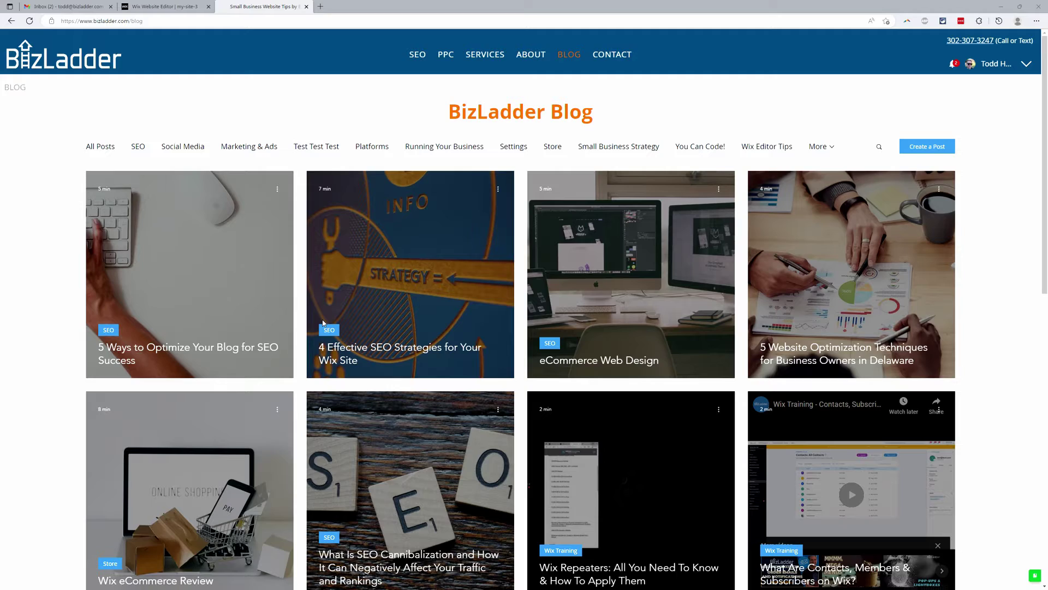
scroll(322, 323, "down", 10)
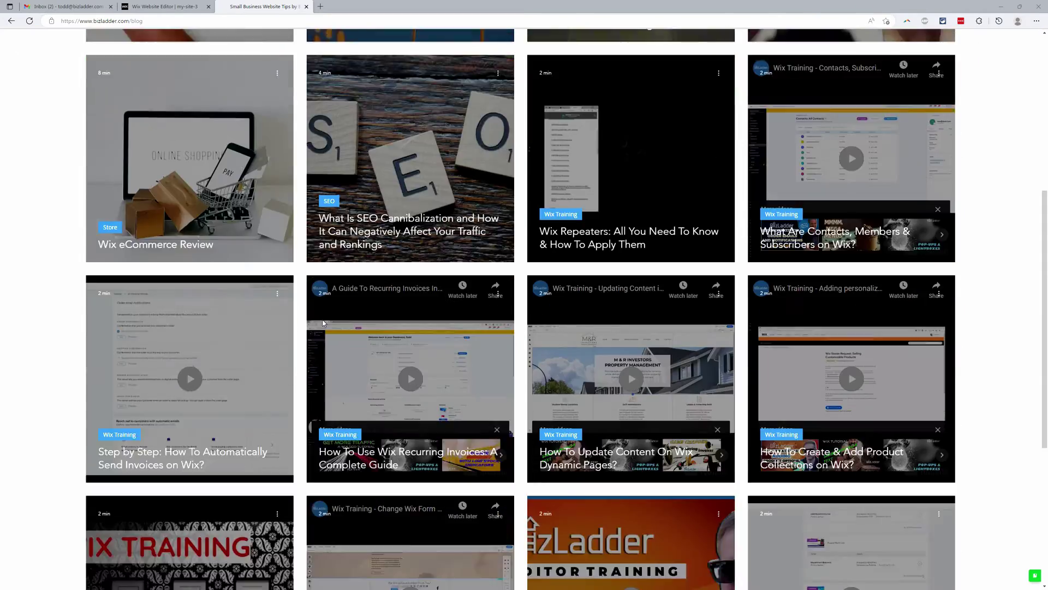
scroll(323, 323, "up", 10)
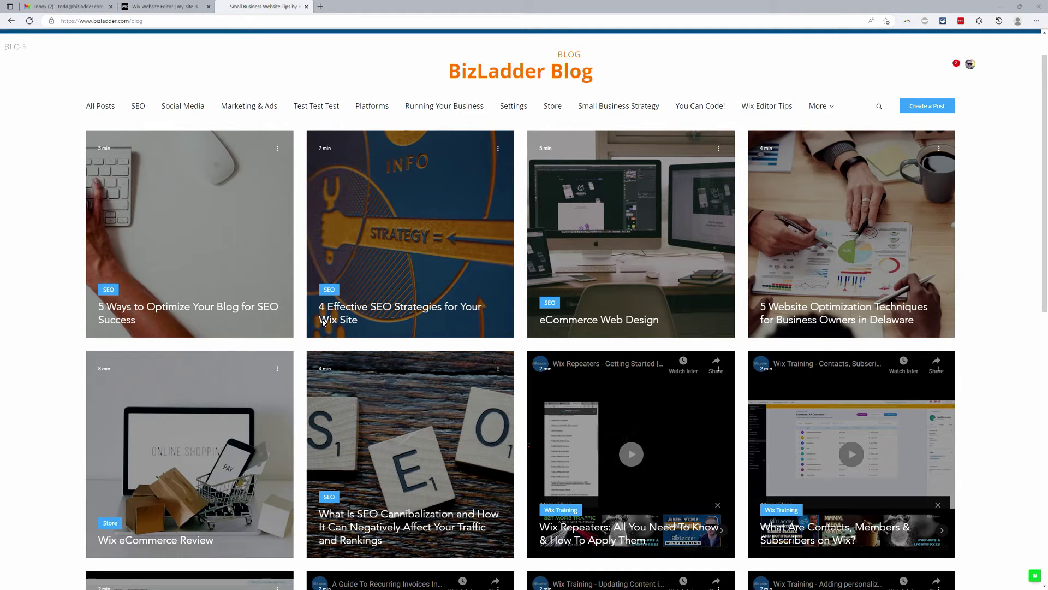
scroll(323, 322, "down", 6)
scroll(322, 322, "up", 7)
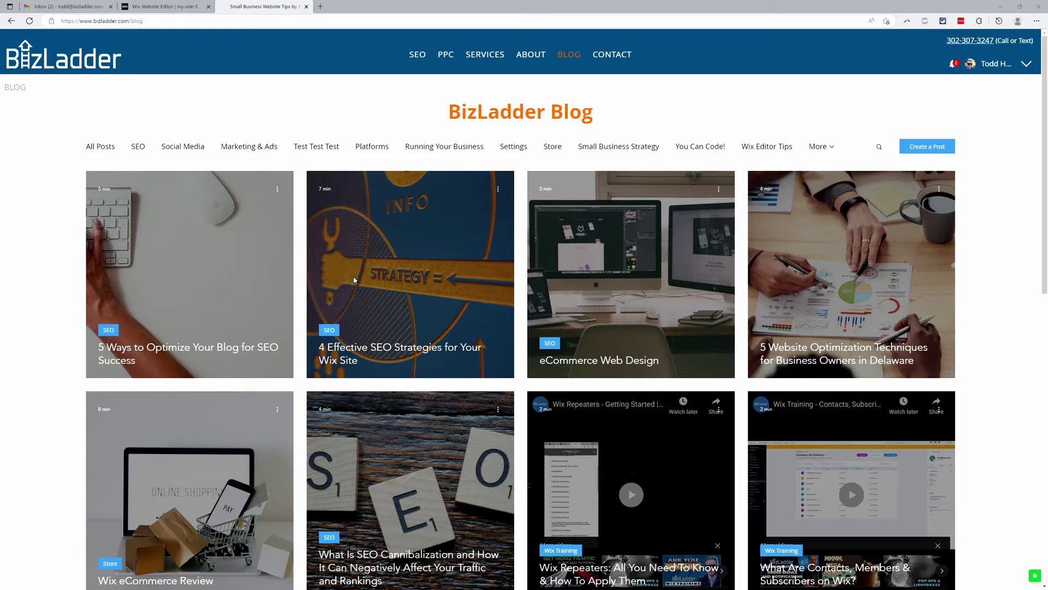
In the site editor, open Add Elements to the Blog category showing Start a Blog
left_click(171, 11)
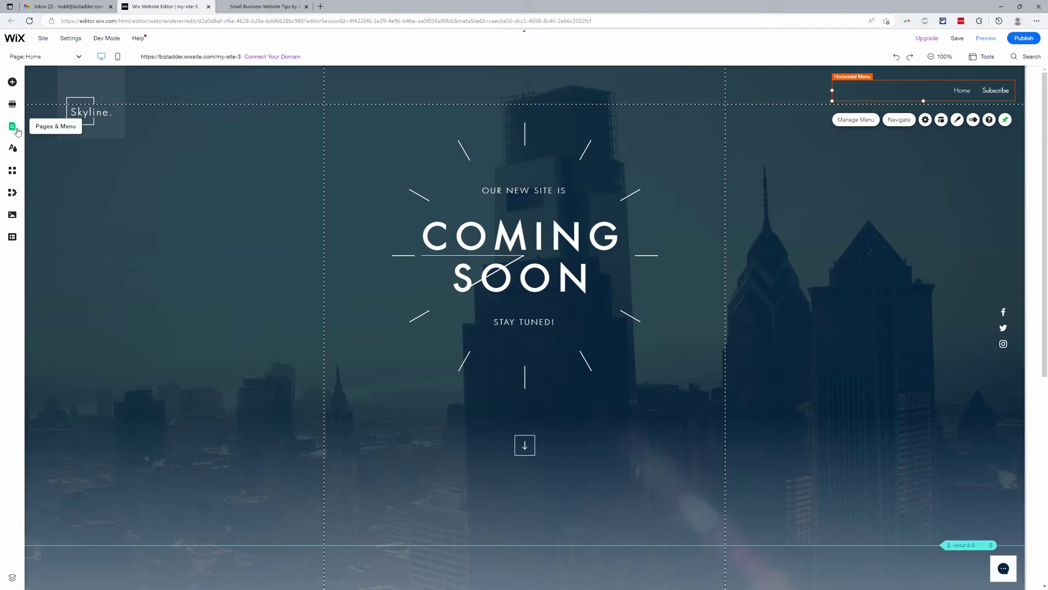
left_click(13, 85)
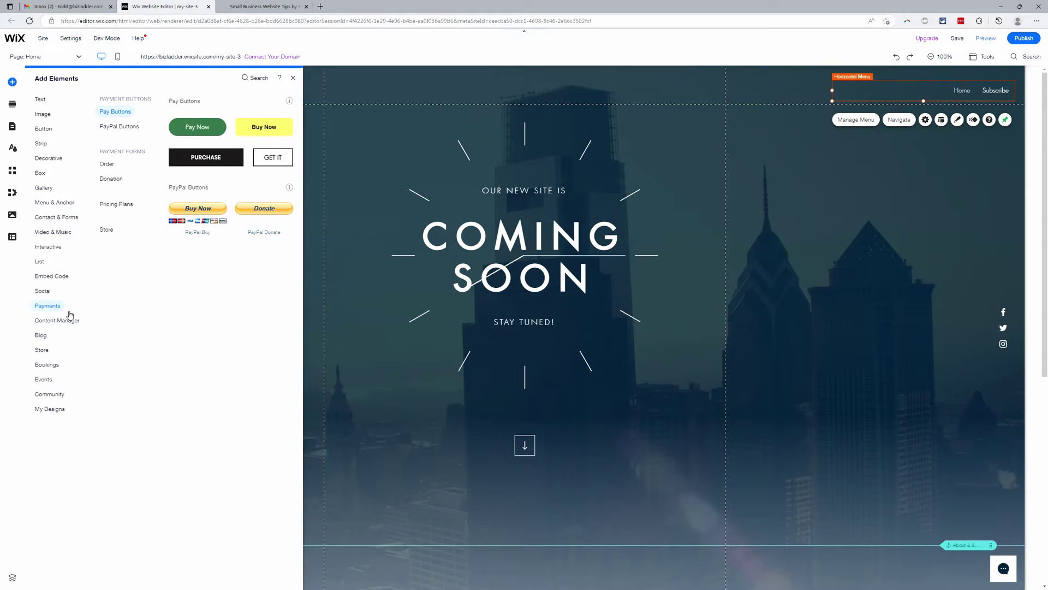
mouse_move(37, 340)
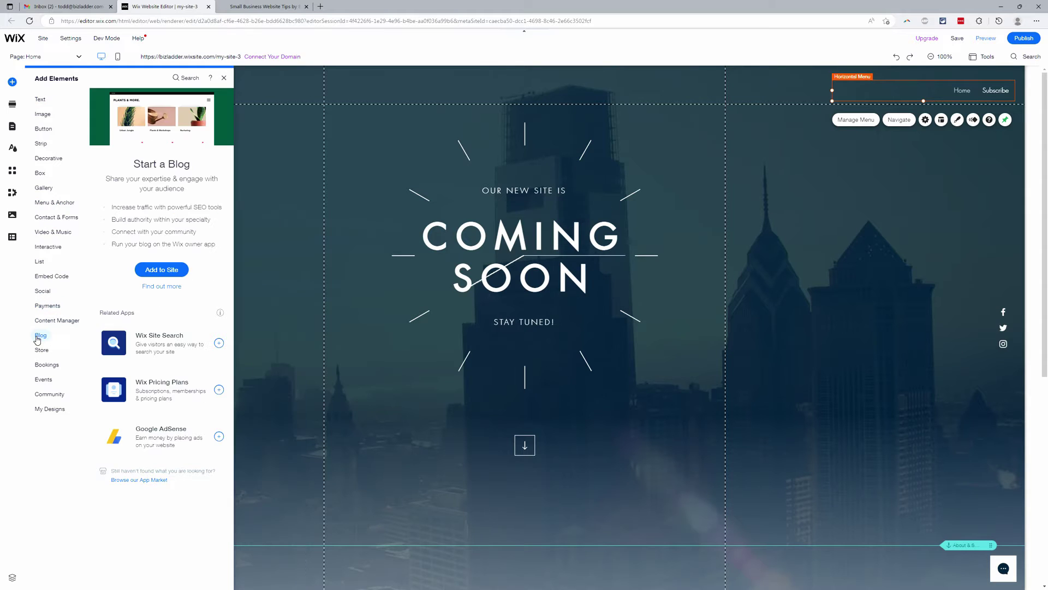
Install Wix Blog on the site from the Start a Blog panel
left_click(154, 276)
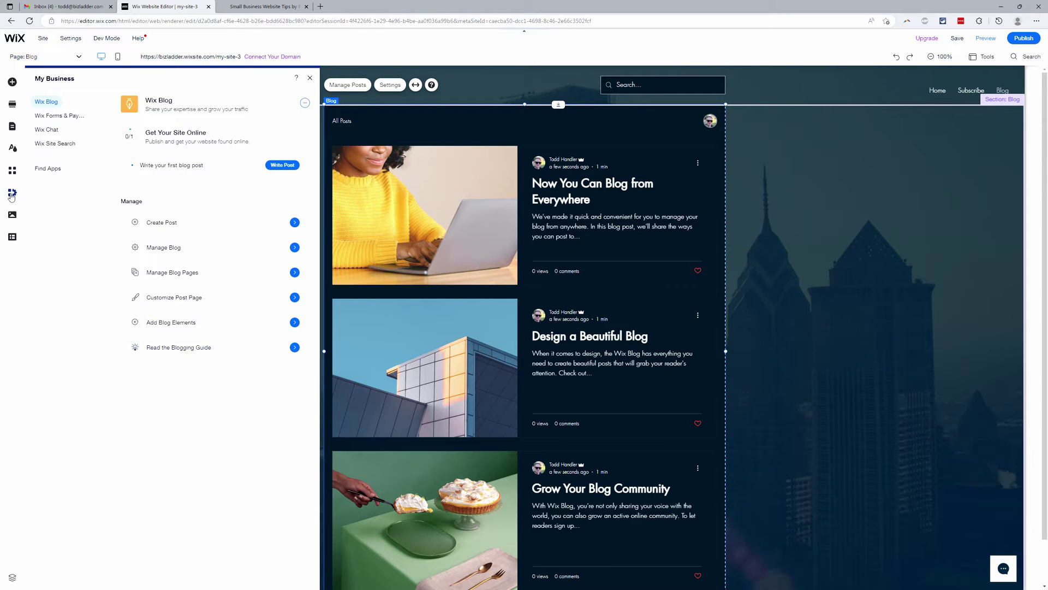
Open Pages & Menu to list the Blog and Post blog pages
left_click(12, 126)
left_click(12, 192)
left_click(13, 126)
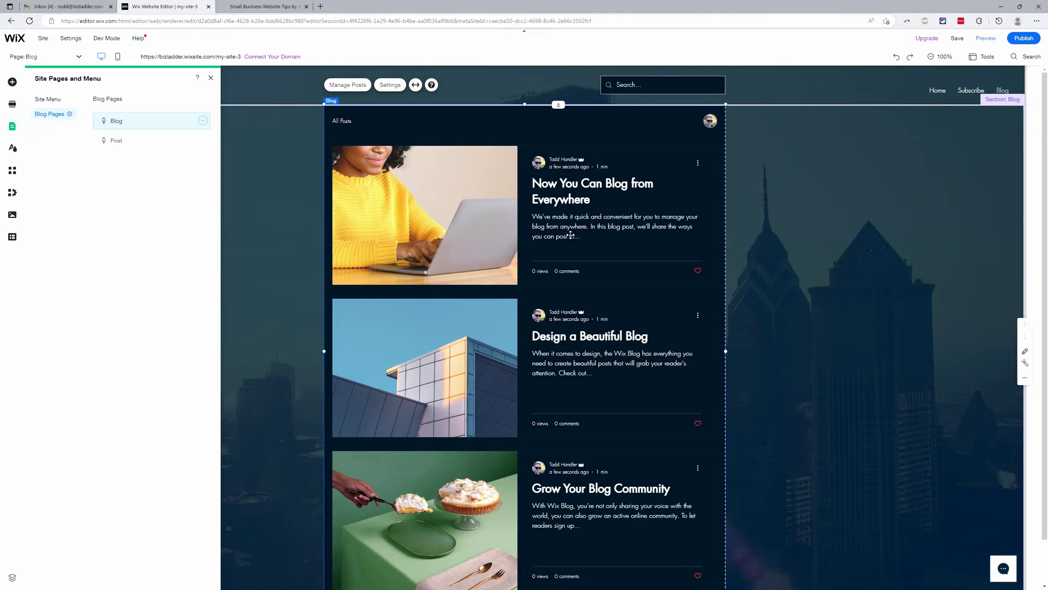
left_click(320, 7)
type("biz")
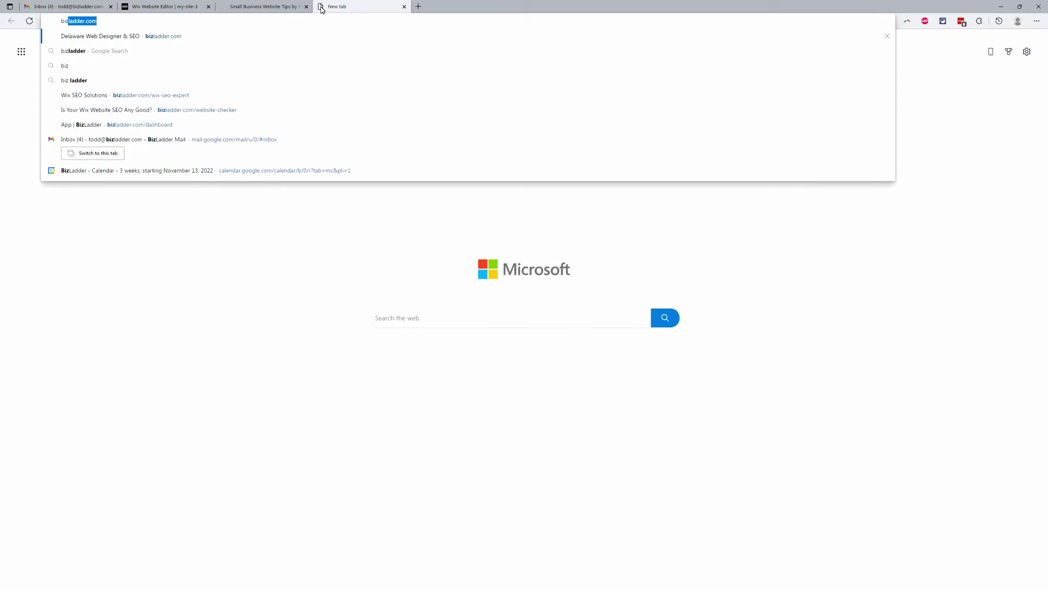
type("ladder.com/sit")
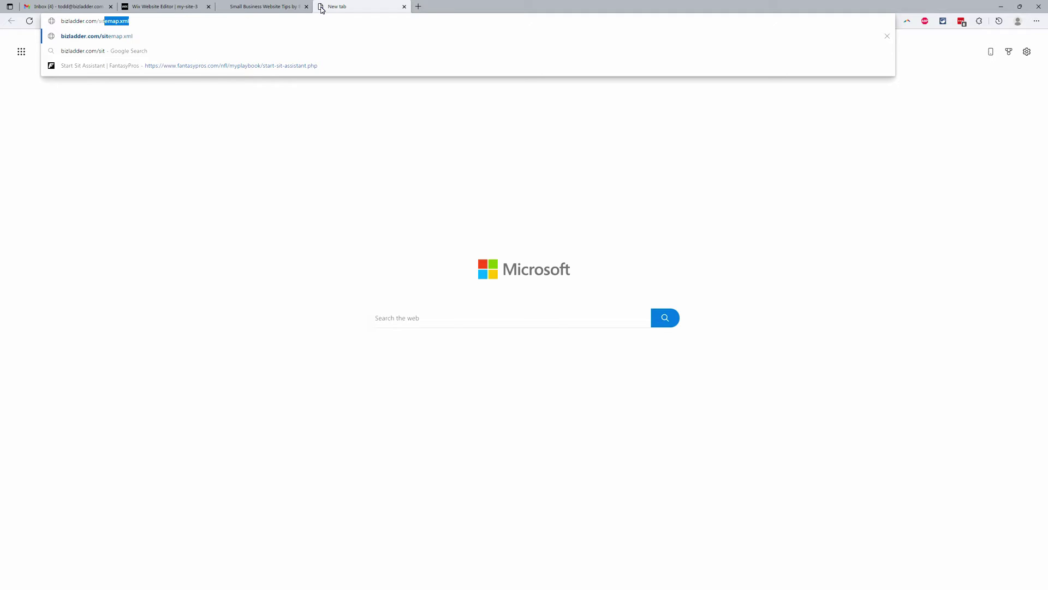
key("Return")
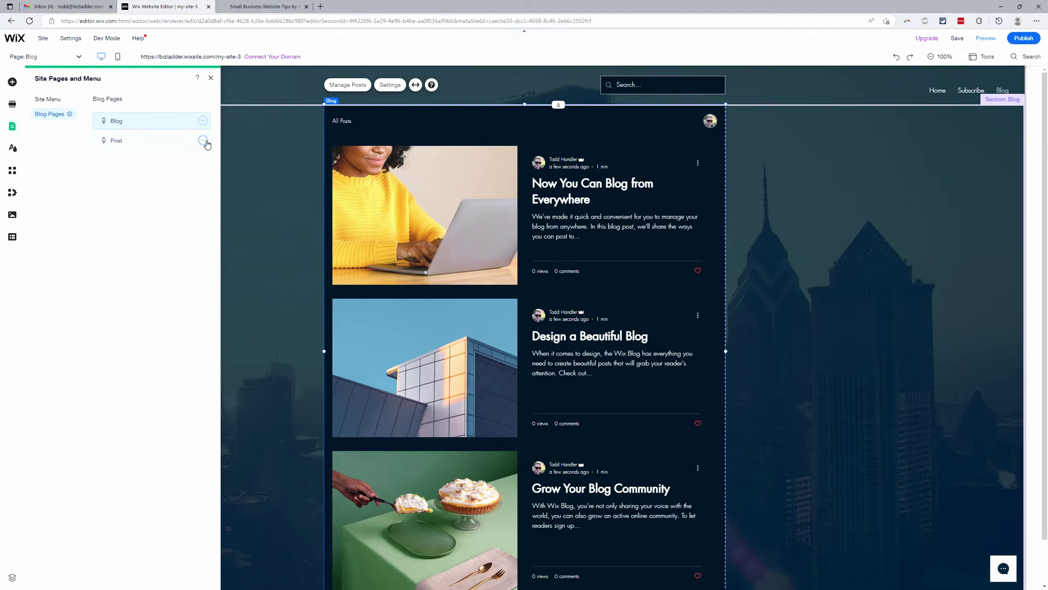
Open the Post page's settings and review its Layout and Permissions options
left_click(203, 140)
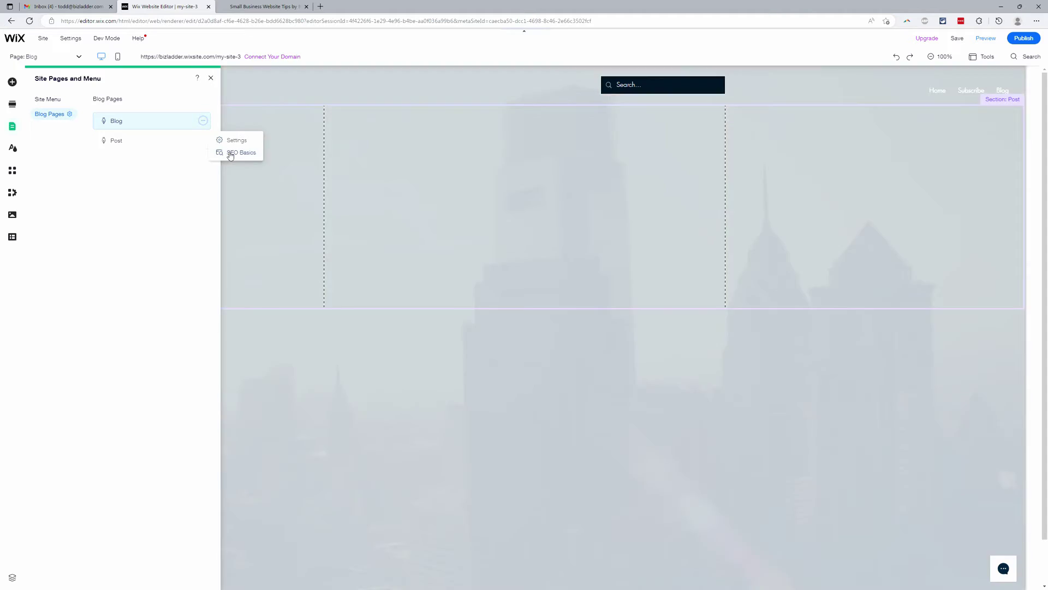
left_click(229, 155)
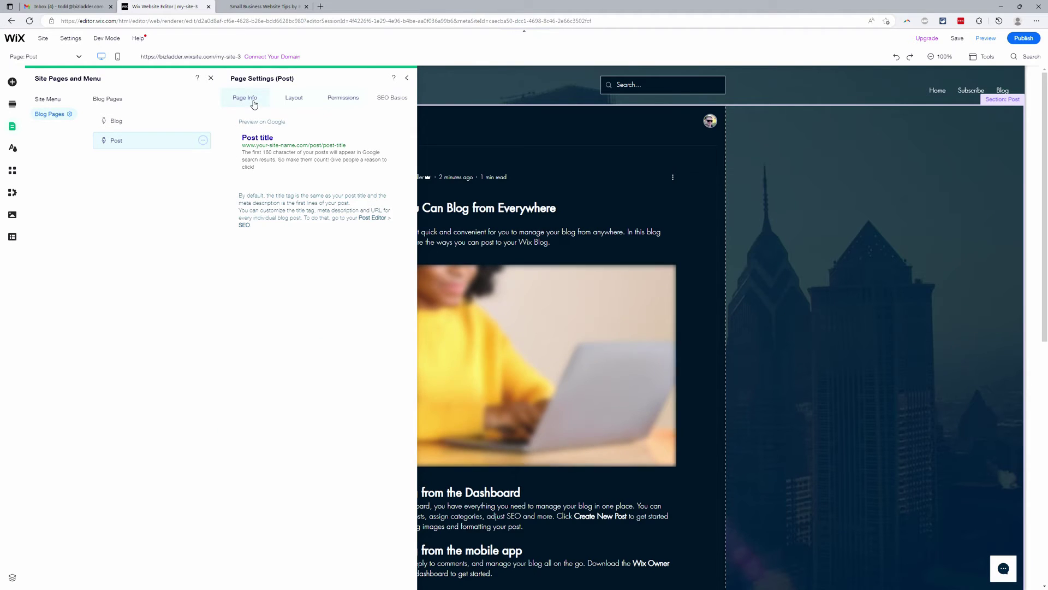
left_click(287, 101)
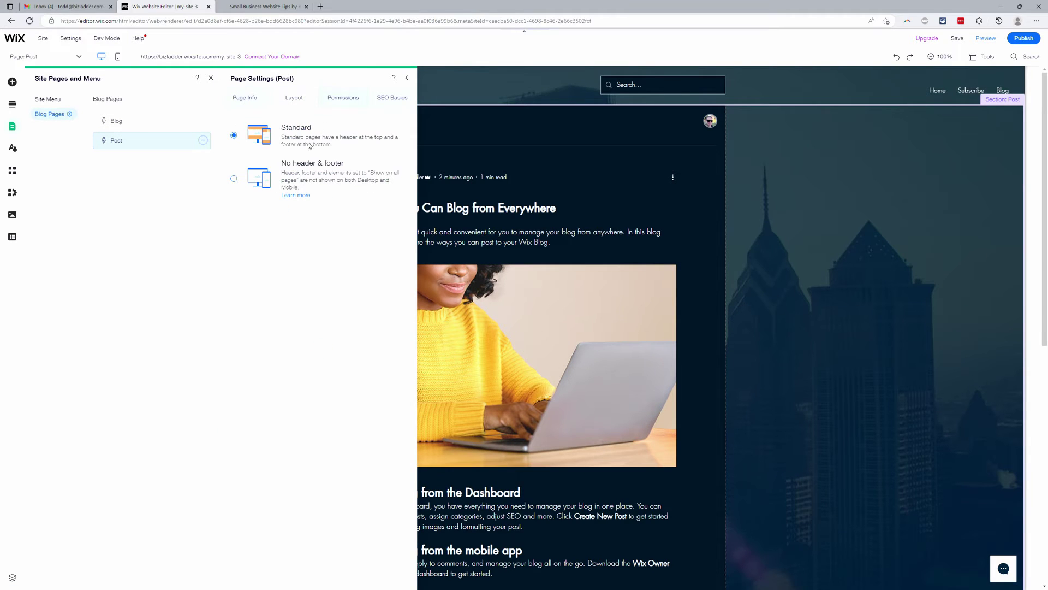
left_click(355, 101)
Read the Post page's default title-tag SEO note, then open the Blog page's SEO Basics
left_click(390, 101)
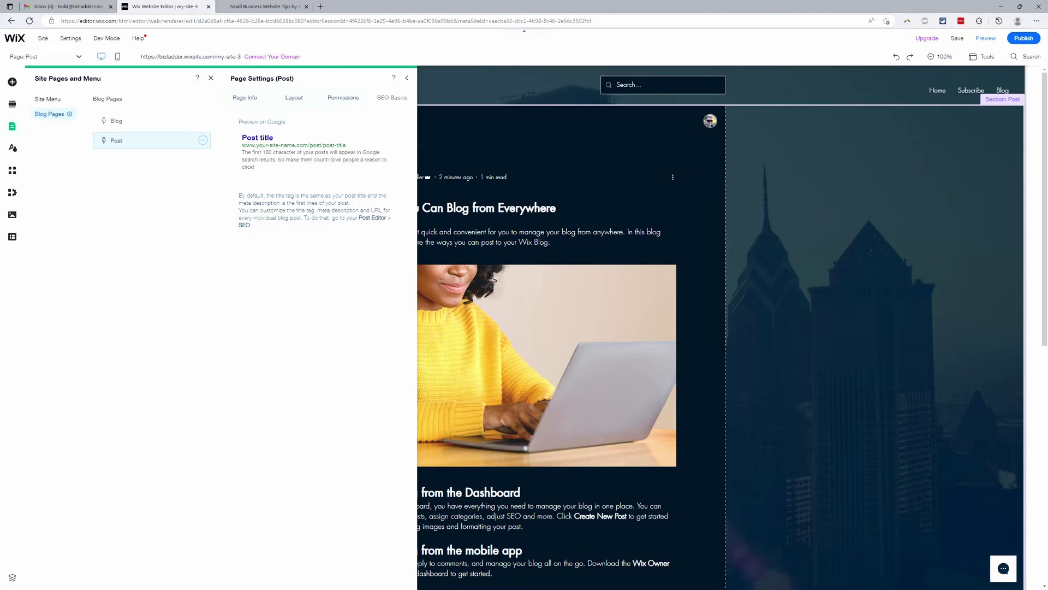
left_click_drag(252, 196, 301, 218)
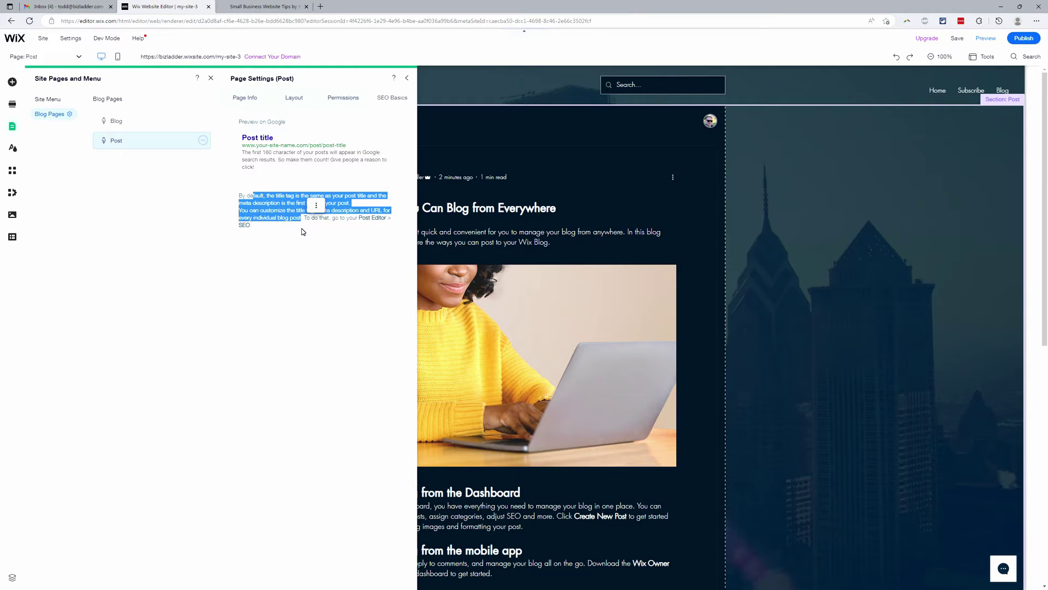
left_click(301, 232)
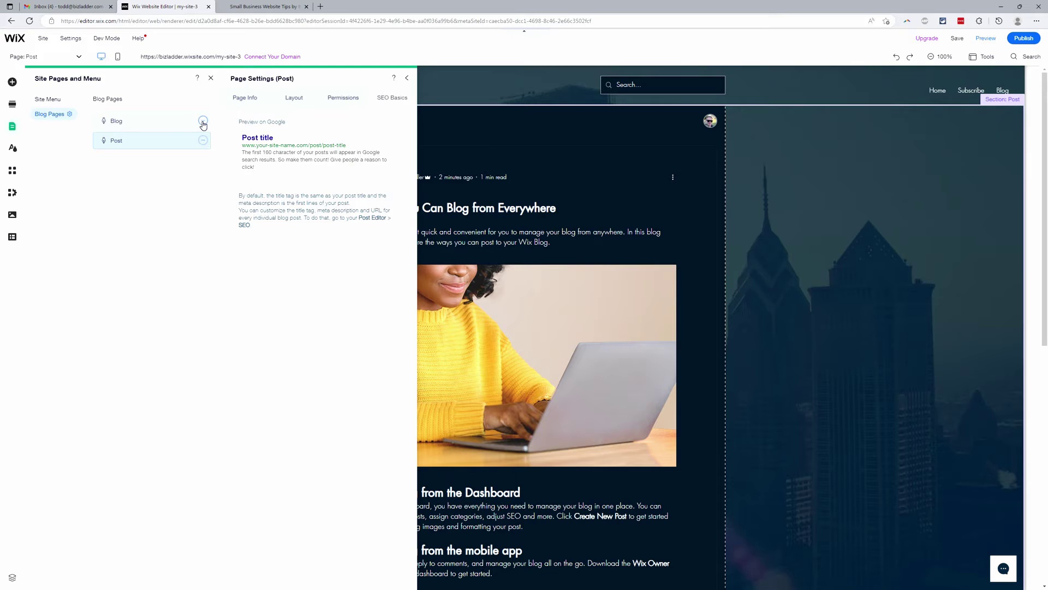
left_click(203, 121)
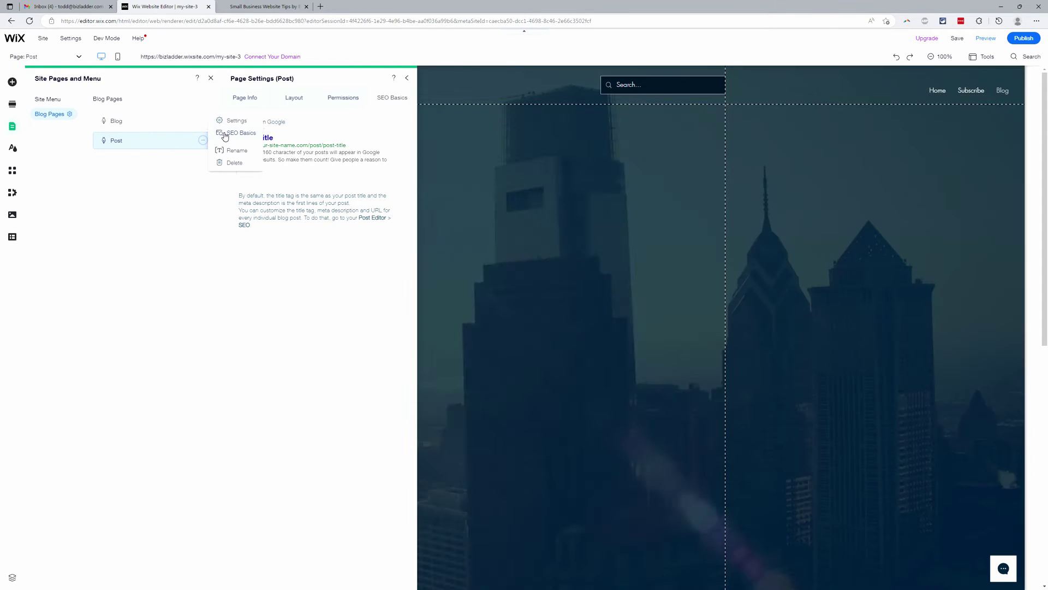
left_click(226, 136)
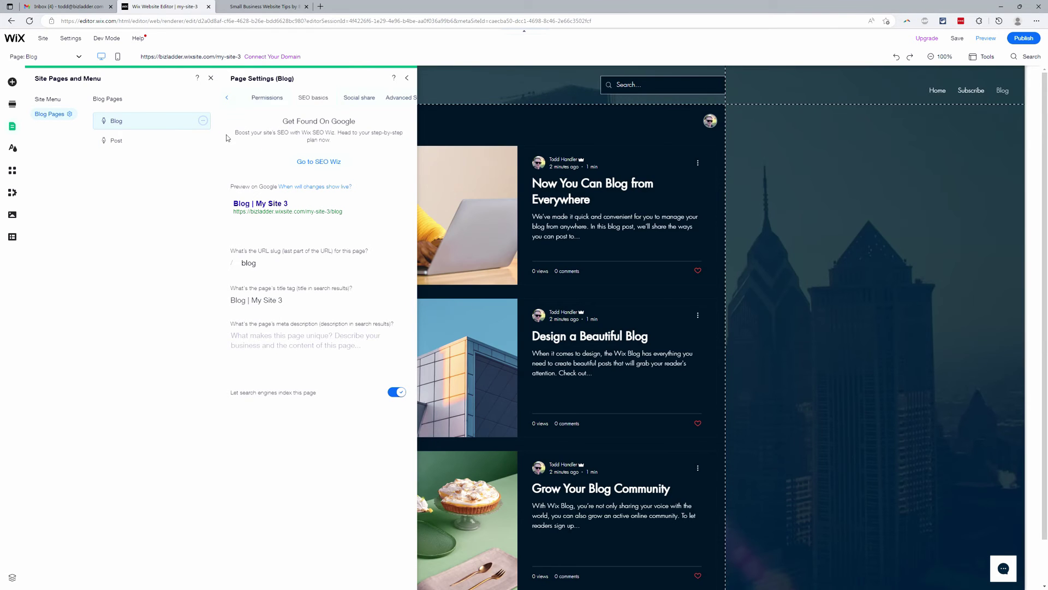
Inspect the Blog page's URL slug 'blog', title tag and meta description fields
left_click(283, 263)
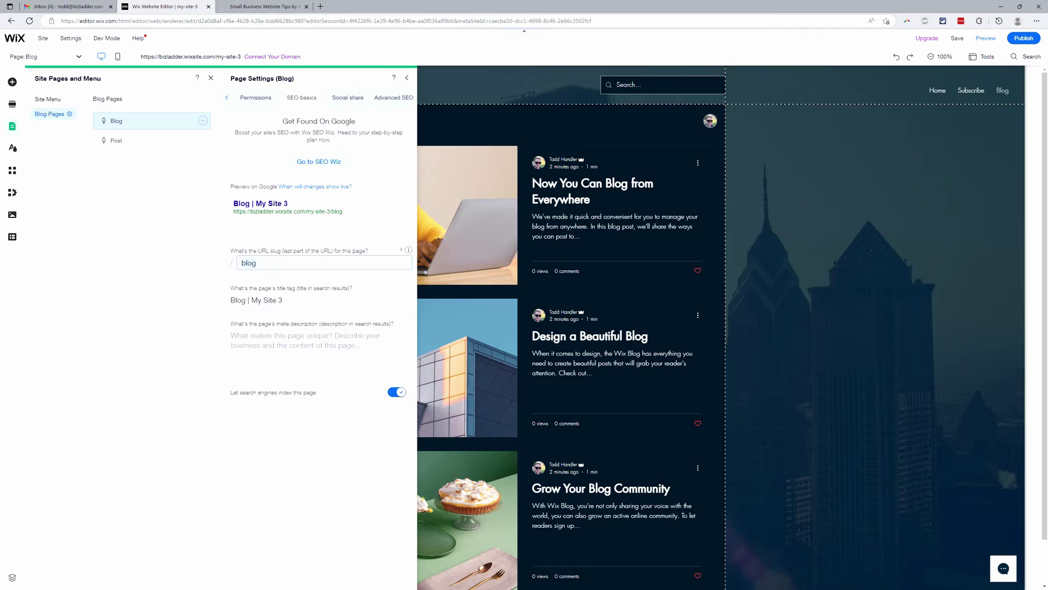
left_click(277, 300)
left_click(269, 338)
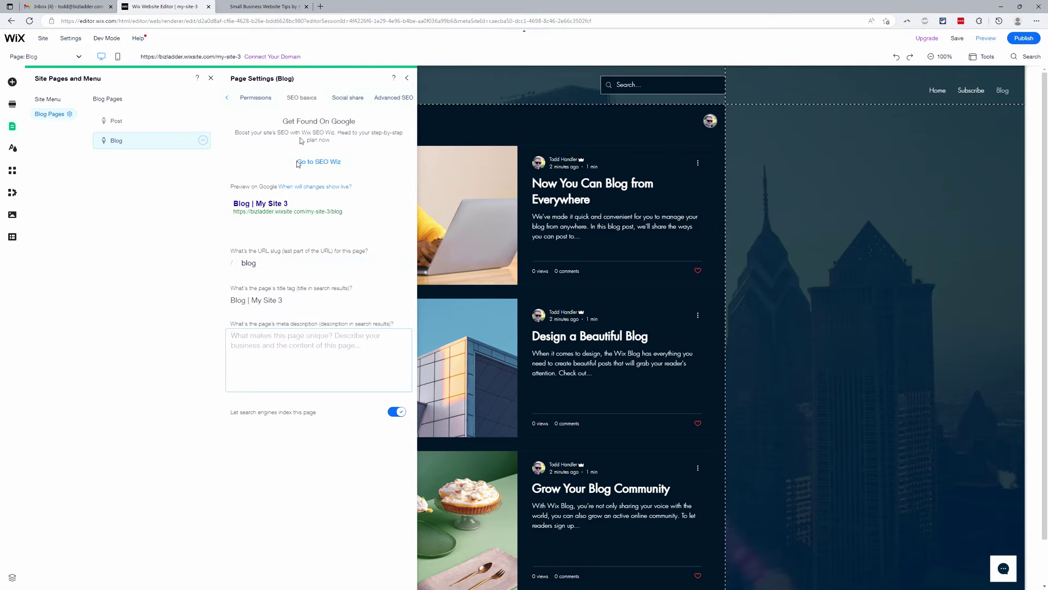
Check Advanced SEO's structured data markup, then return to the Post page settings and Site menu
left_click(382, 100)
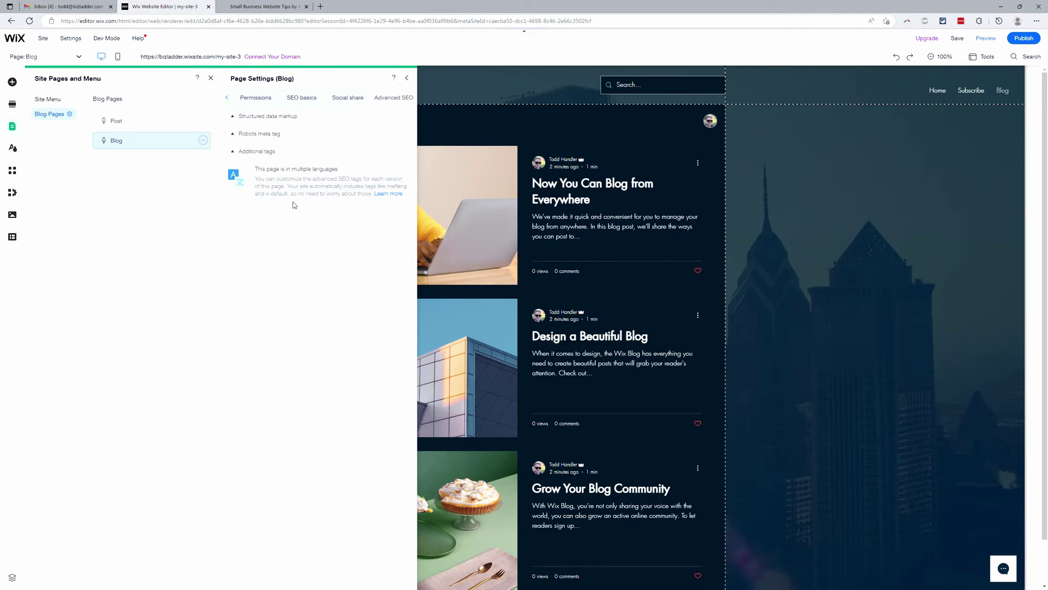
left_click(279, 116)
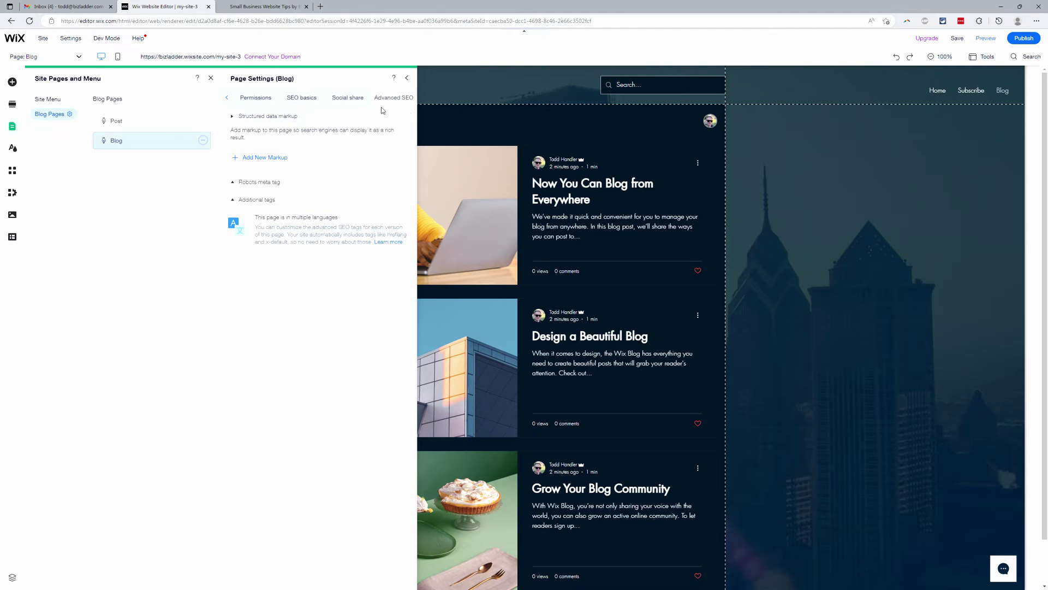
left_click(317, 104)
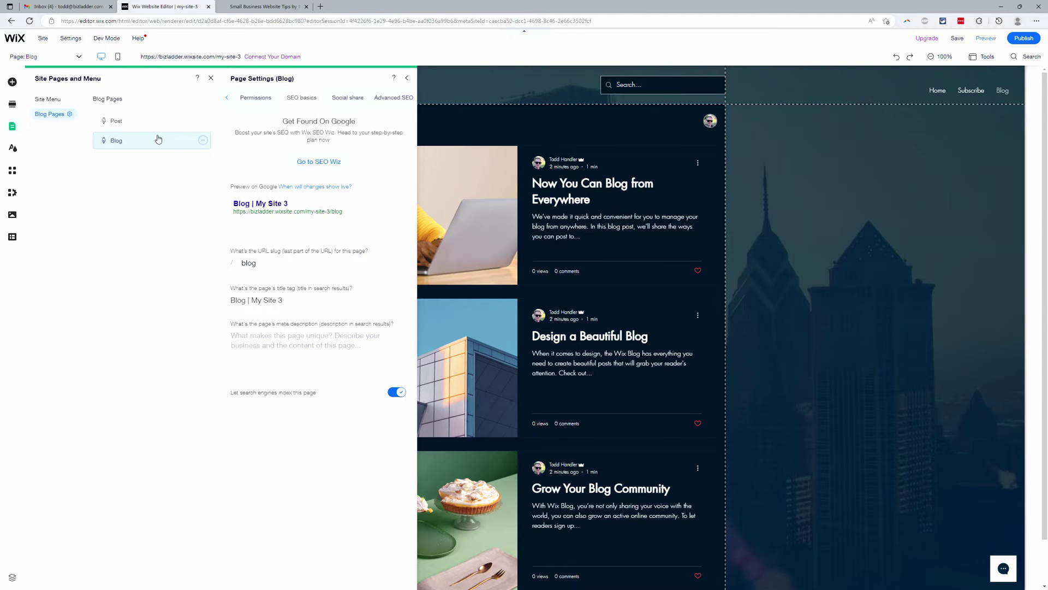
left_click(194, 122)
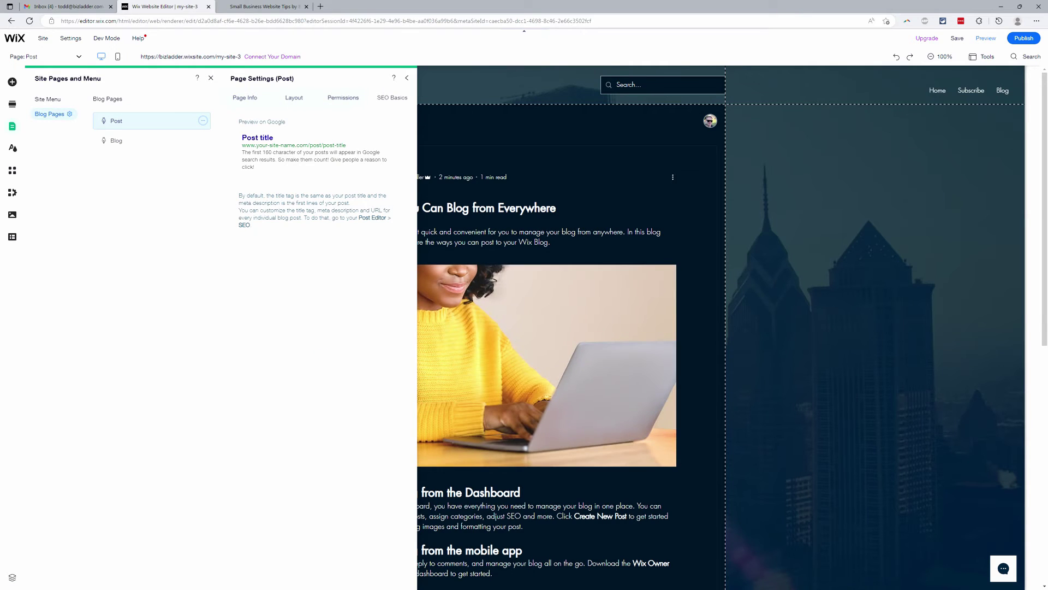
left_click(43, 38)
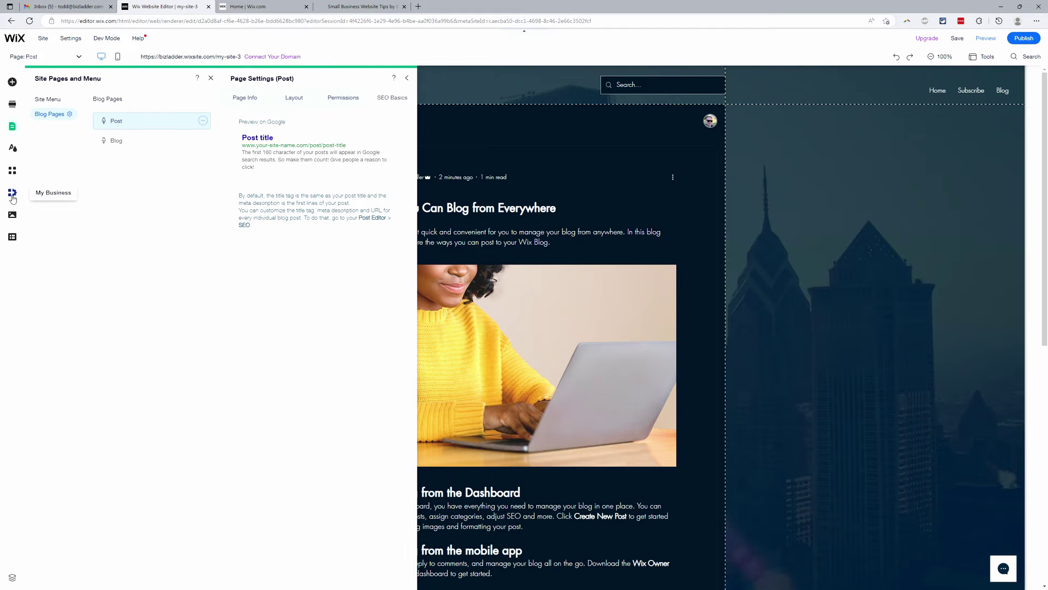
Open My Business to see Wix Blog options such as Create Post and Manage Blog
left_click(12, 192)
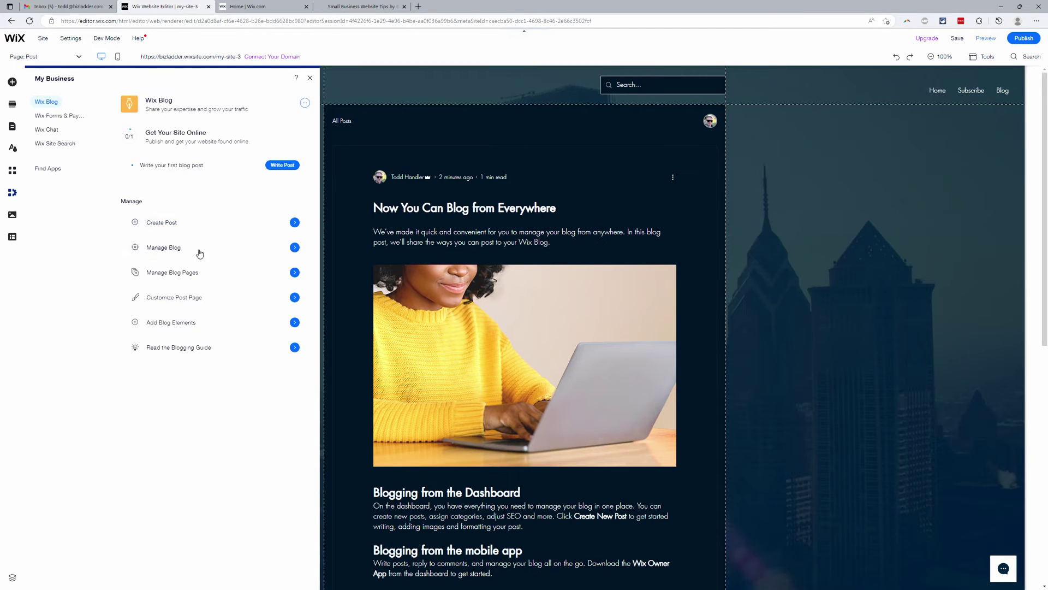
Go to the Home | Wix.com dashboard tab and open Blog > Overview
left_click(240, 320)
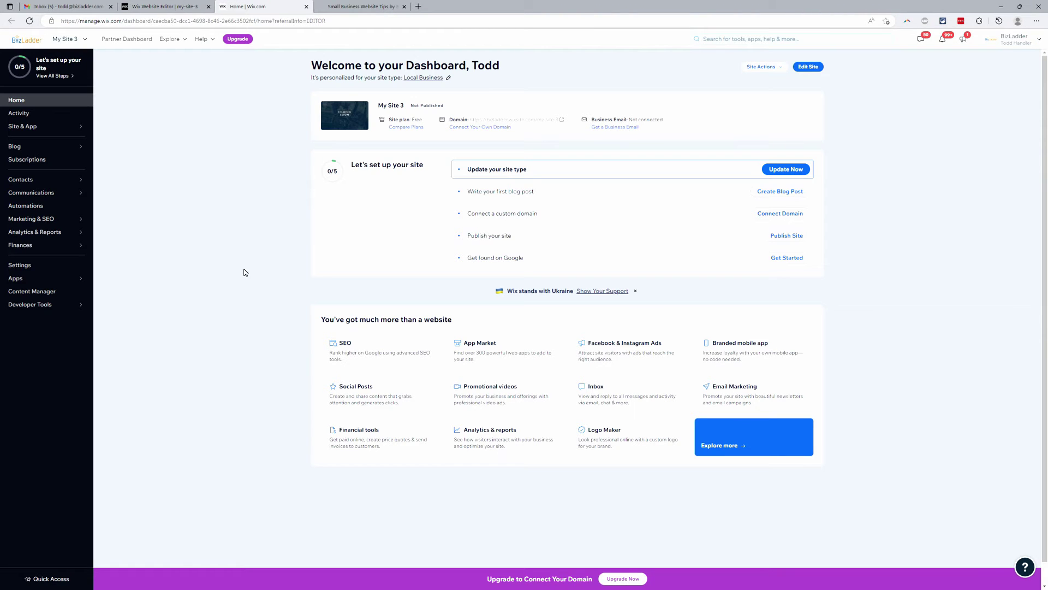
left_click(183, 4)
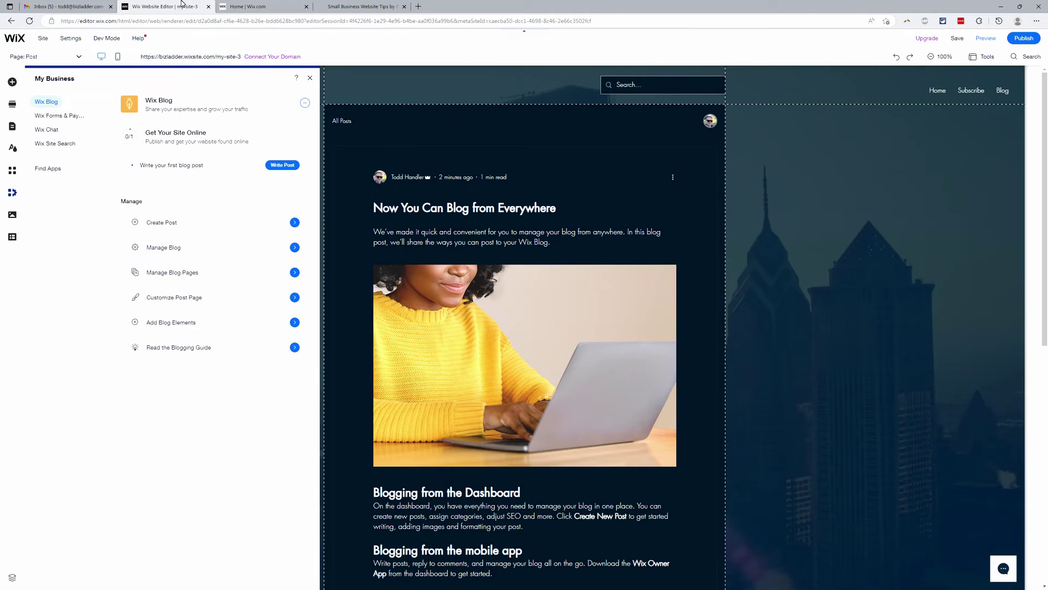
left_click(281, 4)
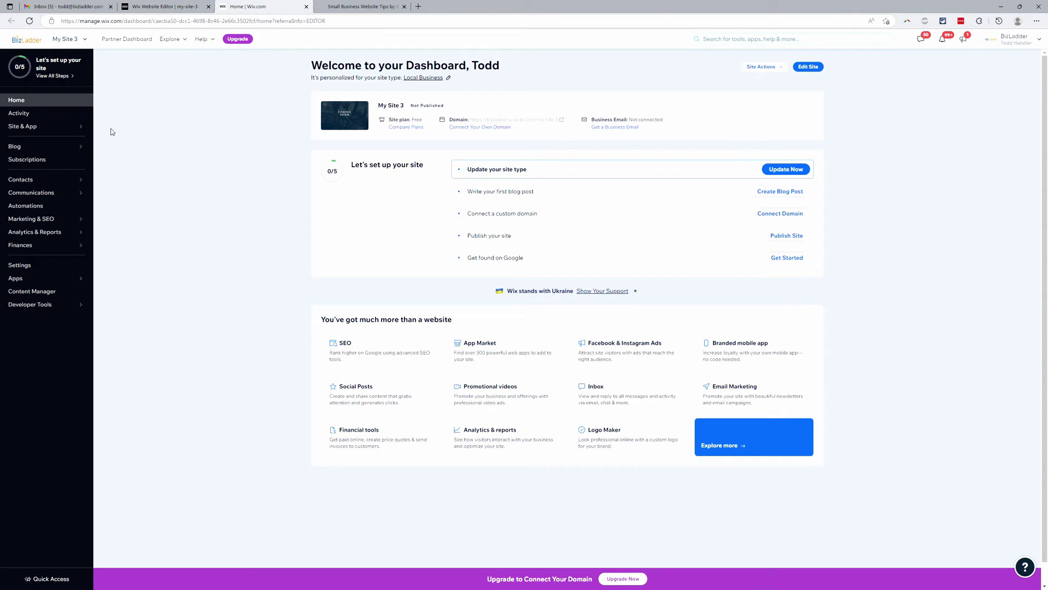
mouse_move(74, 148)
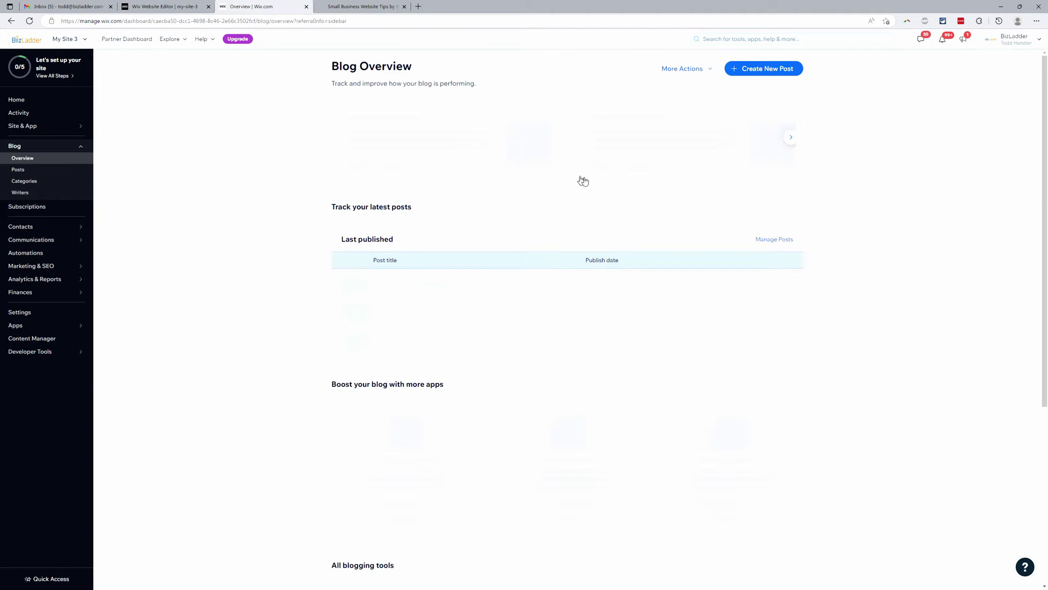
From Blog > Posts, open 'Now You Can Blog from Everywhere' for editing
left_click(43, 172)
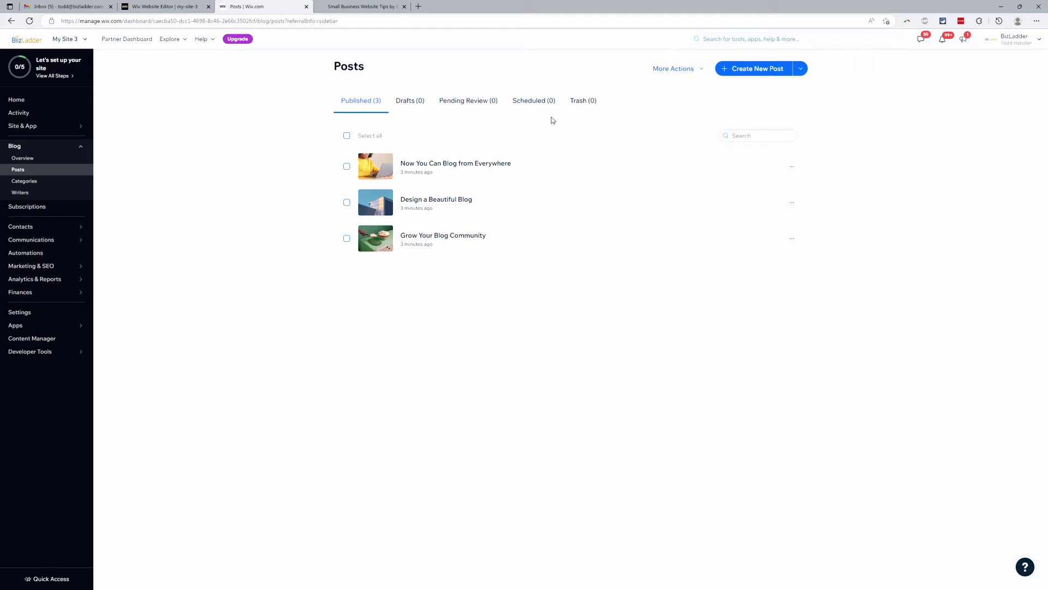
mouse_move(766, 150)
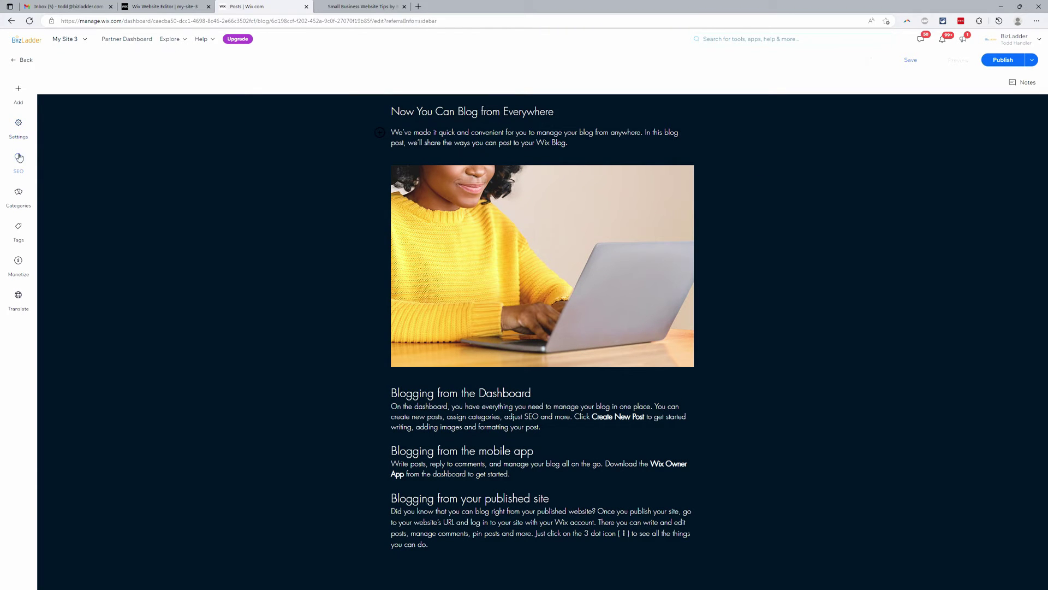
Browse the post's General and Advanced settings and description help, then open its SEO settings
left_click(22, 127)
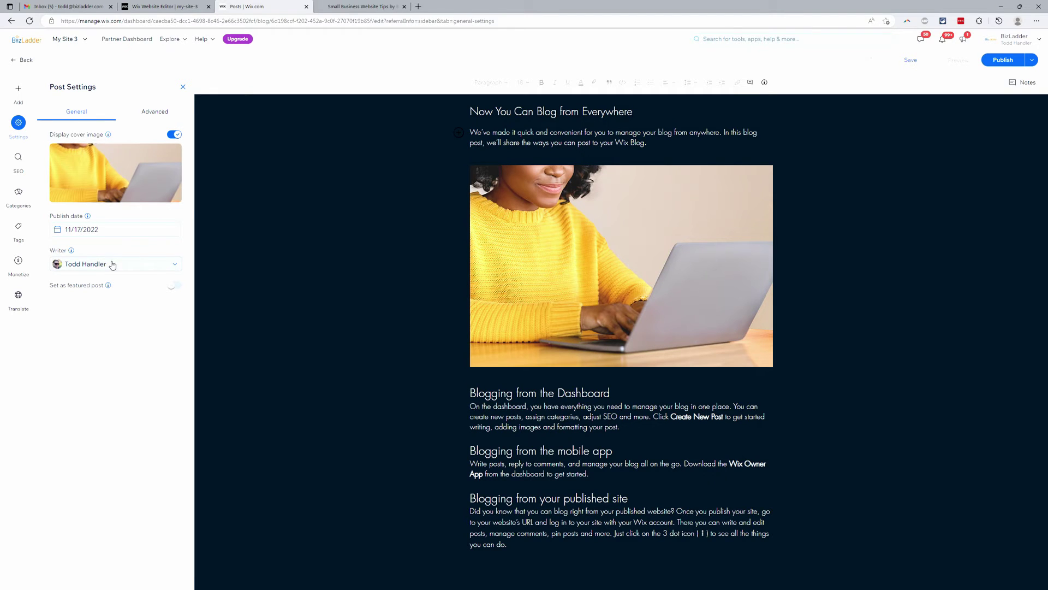
left_click(155, 111)
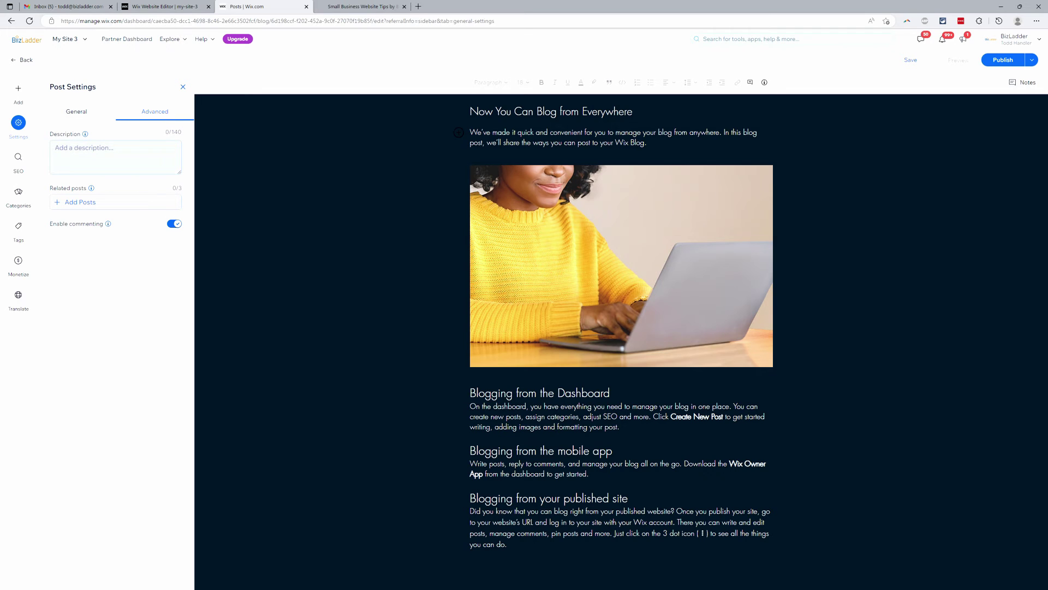
left_click(82, 158)
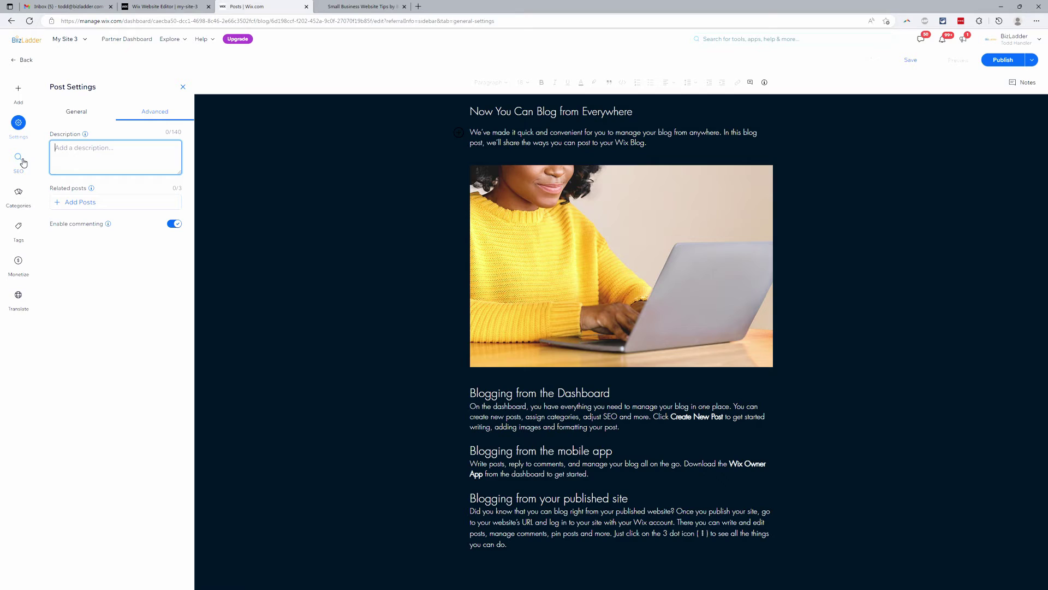
left_click(85, 134)
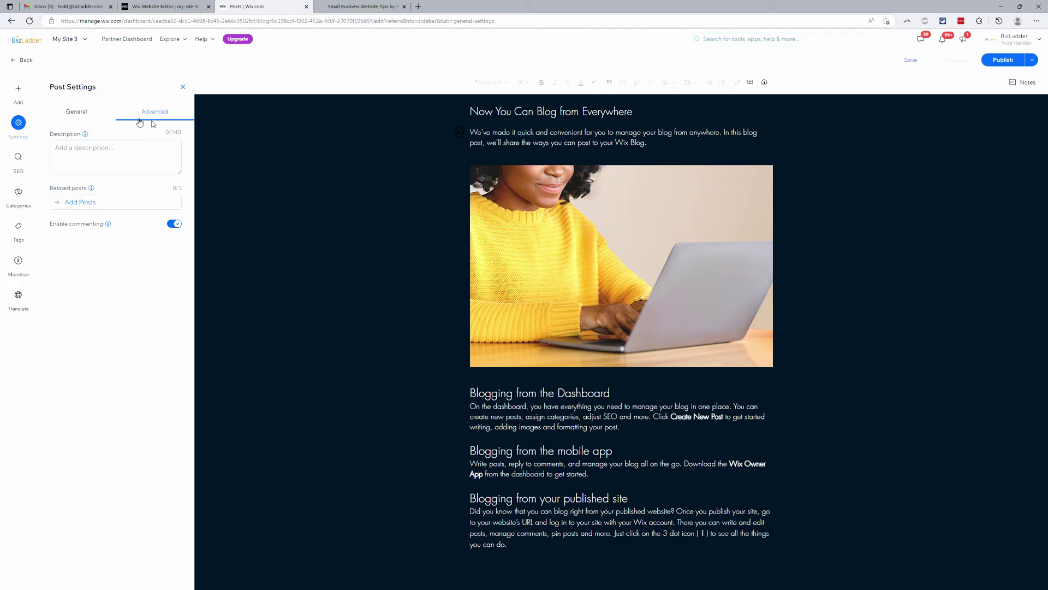
left_click(76, 111)
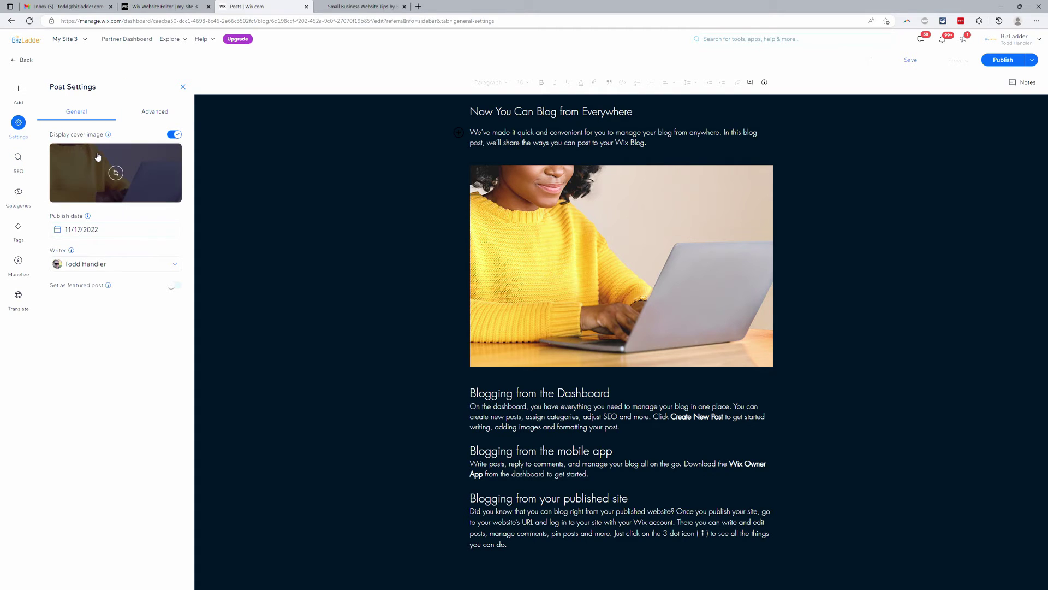
left_click(15, 171)
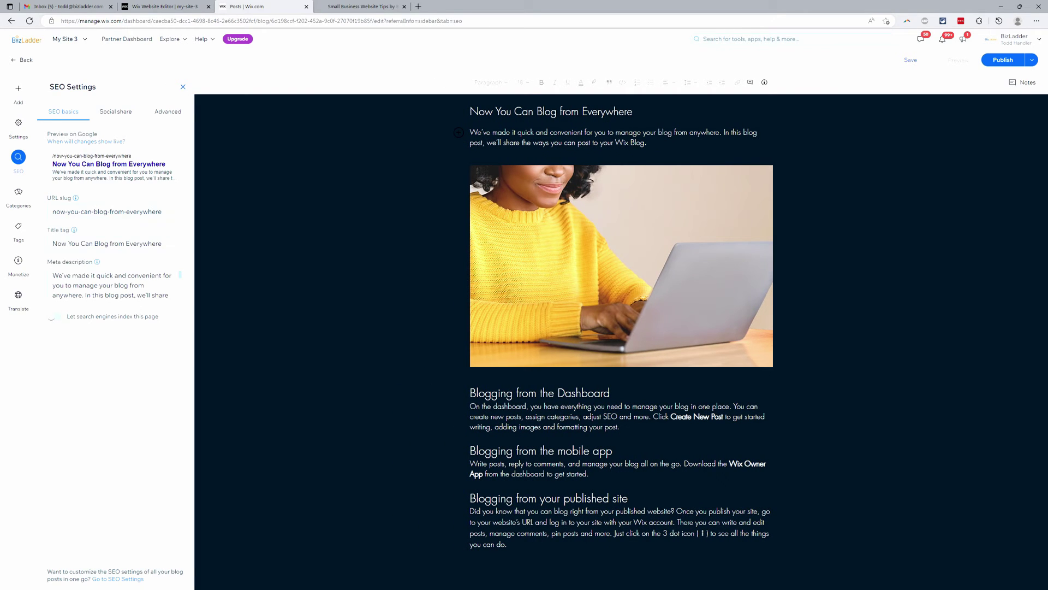
left_click(108, 211)
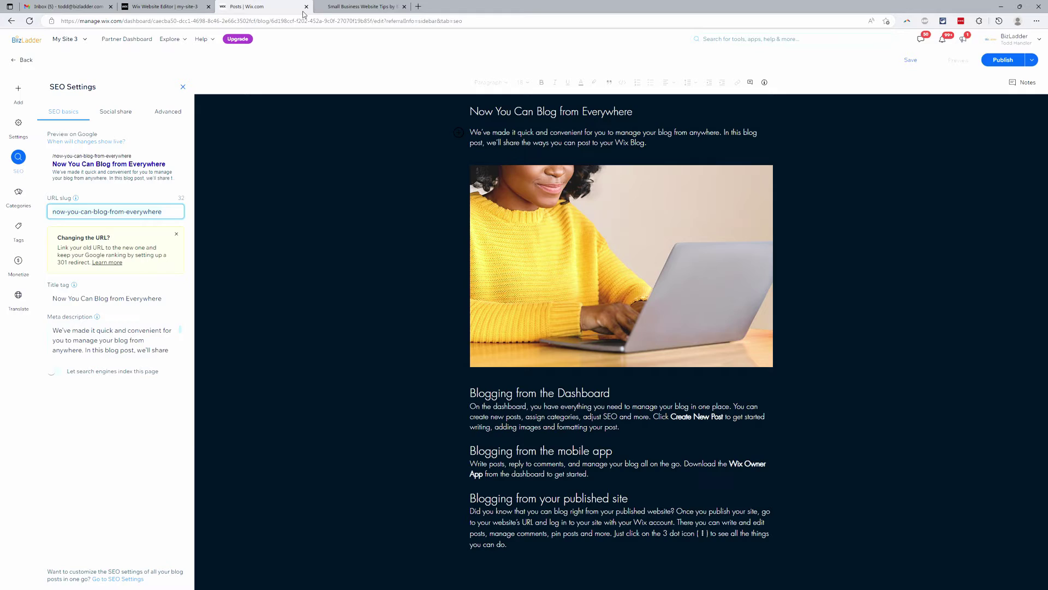
left_click(349, 7)
left_click(137, 21)
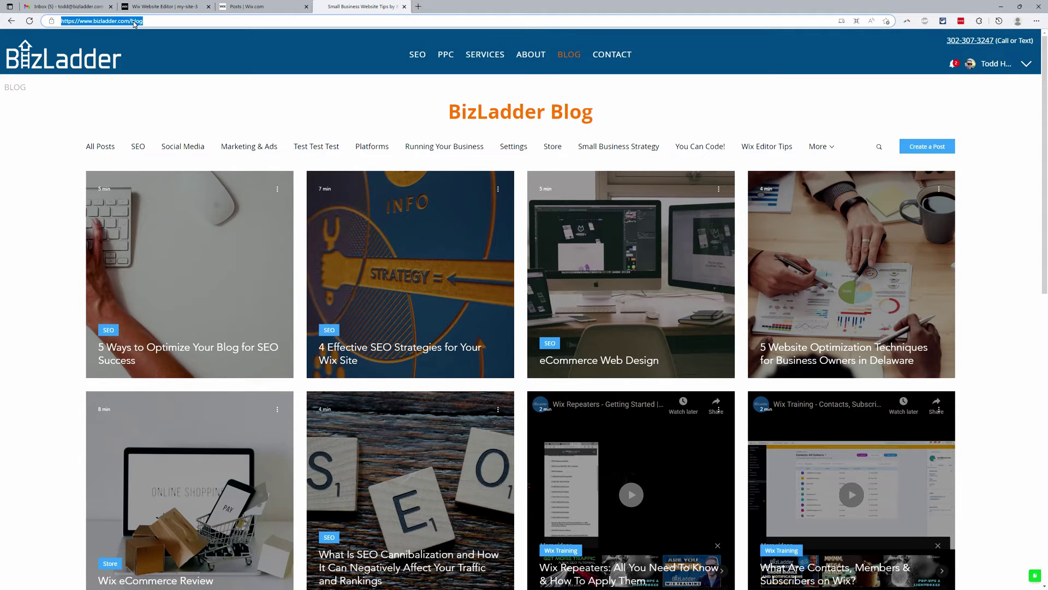
double_click(137, 20)
left_click(241, 6)
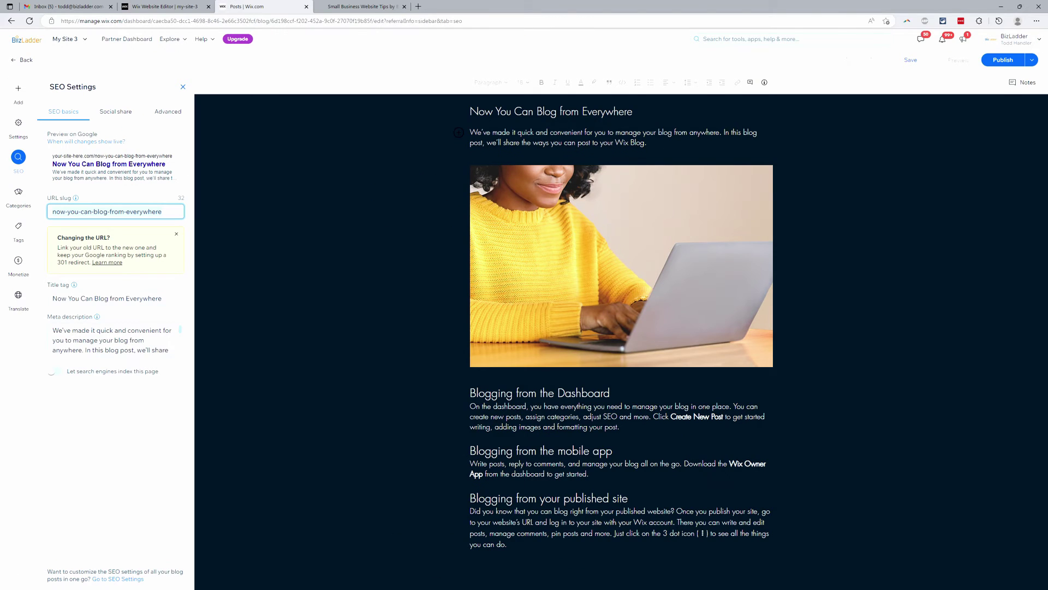
left_click(109, 298)
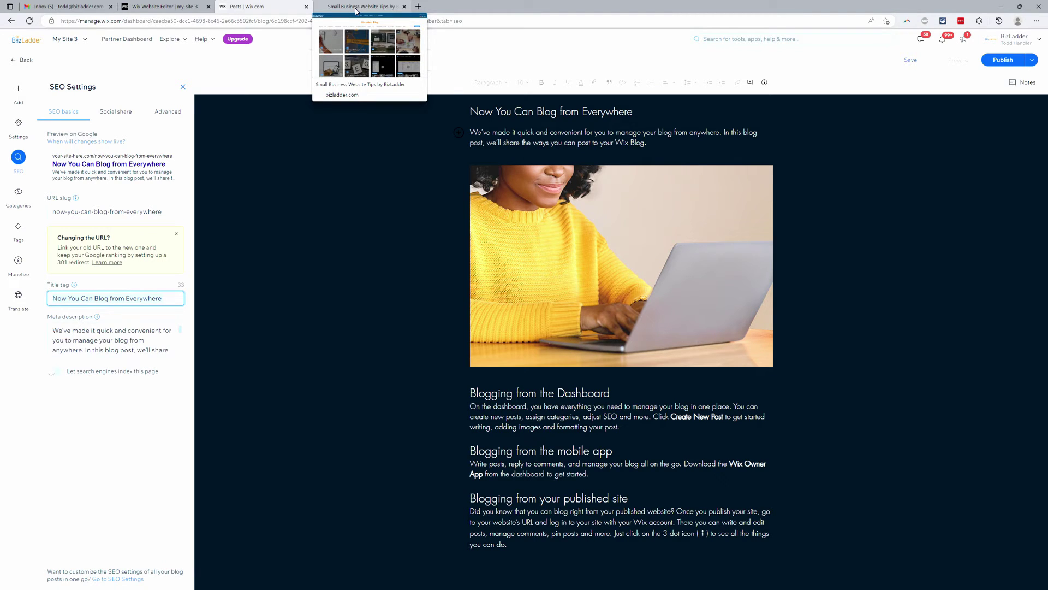
key("Tab")
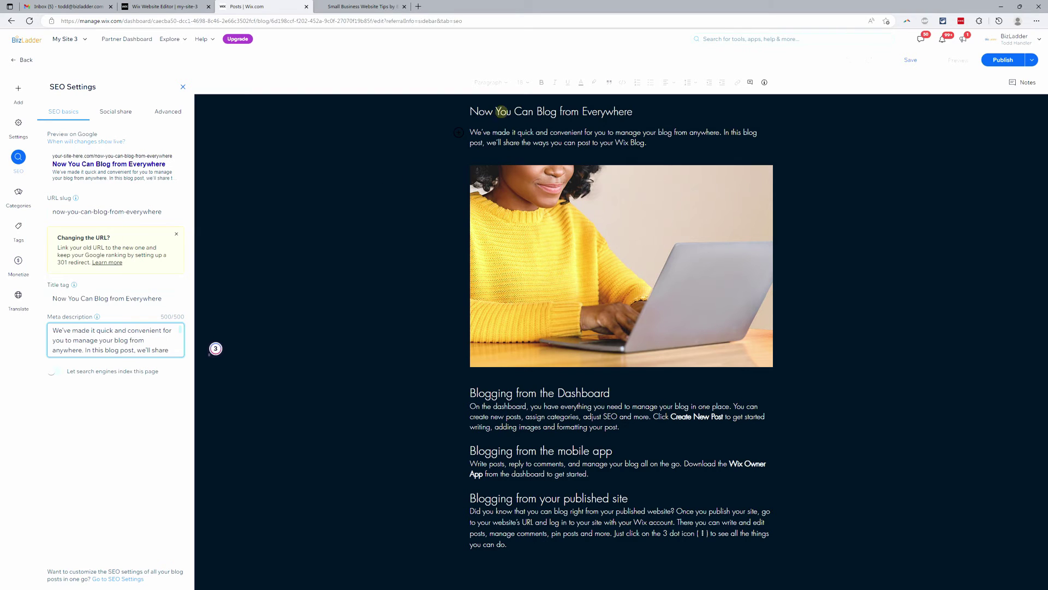
Compare the intro paragraph with the meta description 'We've made it quick and convenient for you', then save
left_click(502, 112)
left_click(68, 298)
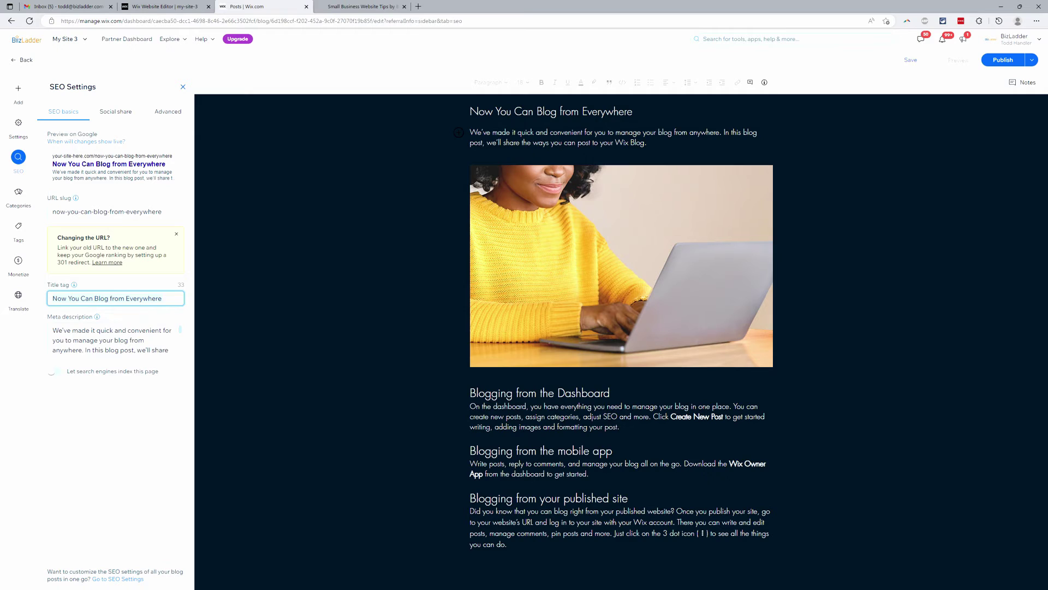
triple_click(565, 144)
left_click(110, 339)
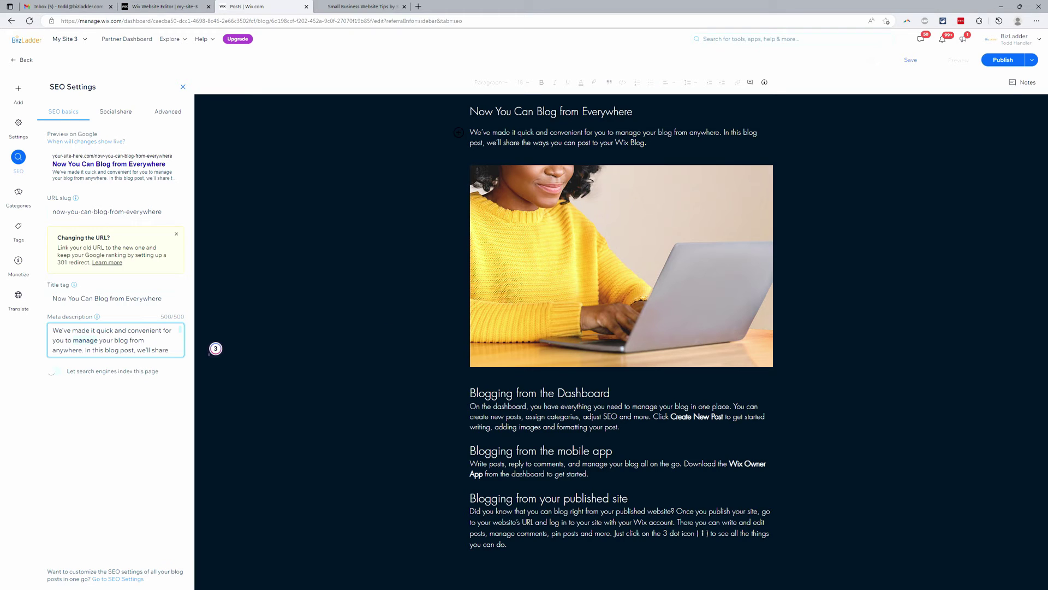
left_click(216, 349)
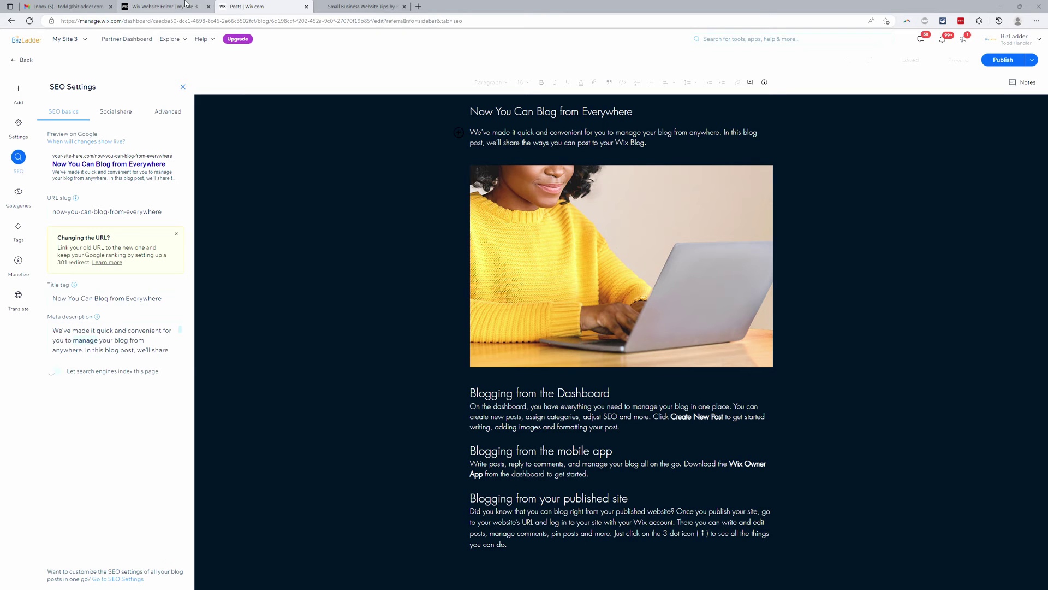
Open the Blog page without its settings and list the Blog add-on elements at RSS Button
left_click(164, 7)
left_click(161, 140)
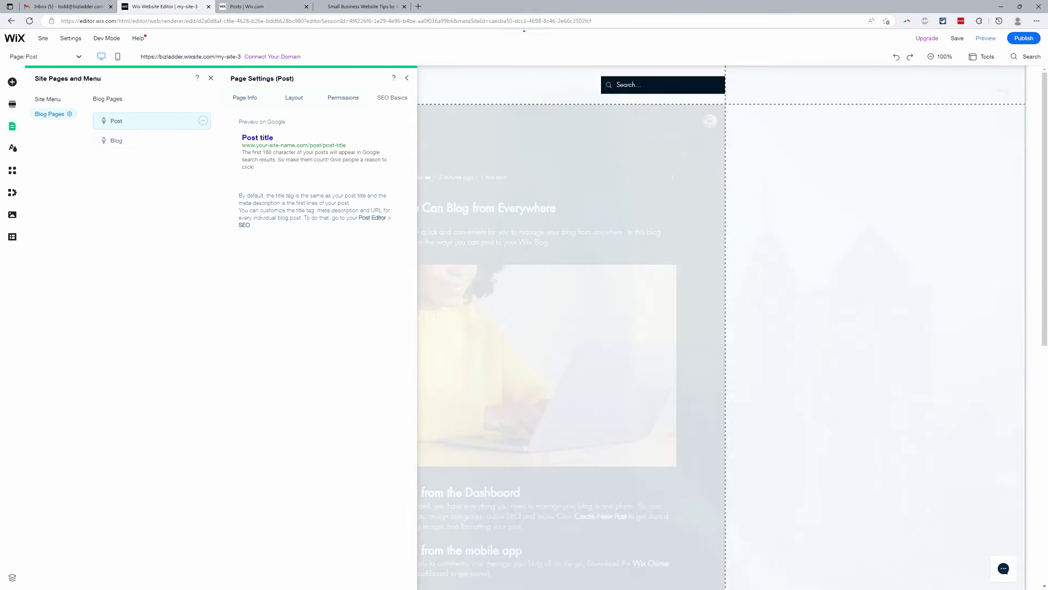
left_click(406, 78)
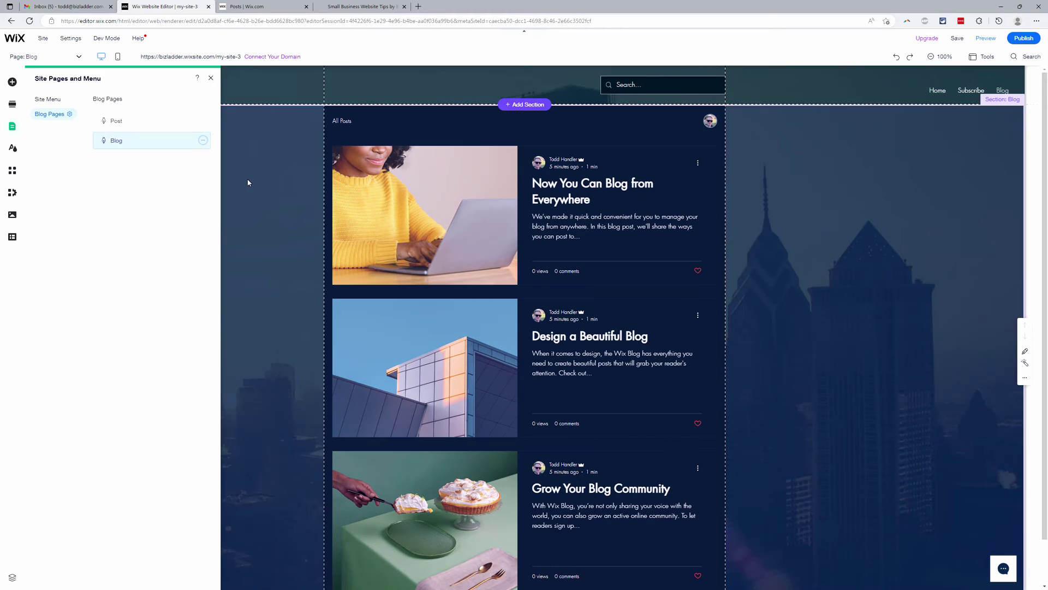
left_click(13, 83)
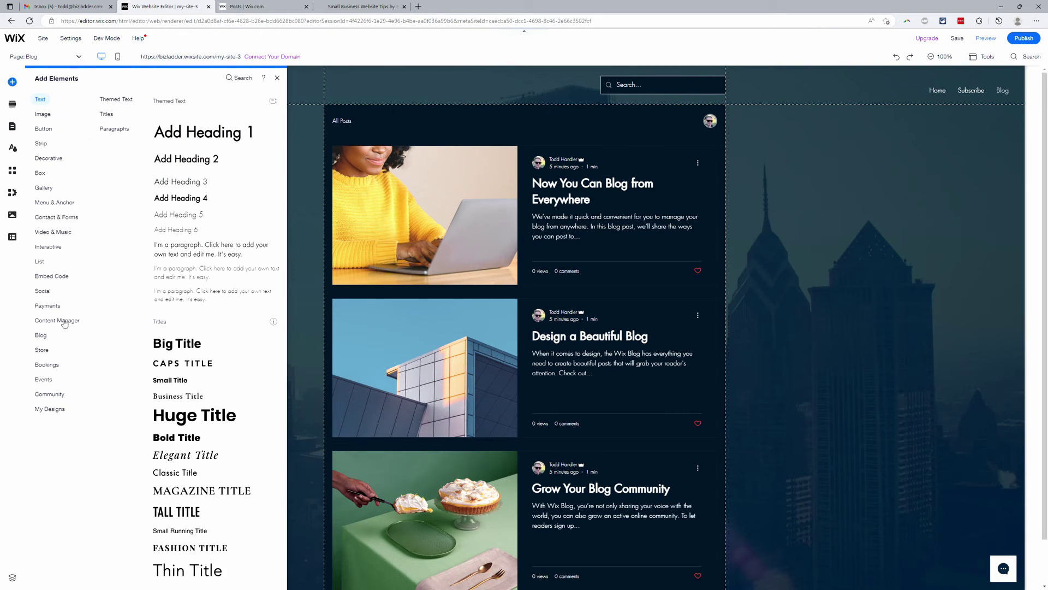
mouse_move(43, 340)
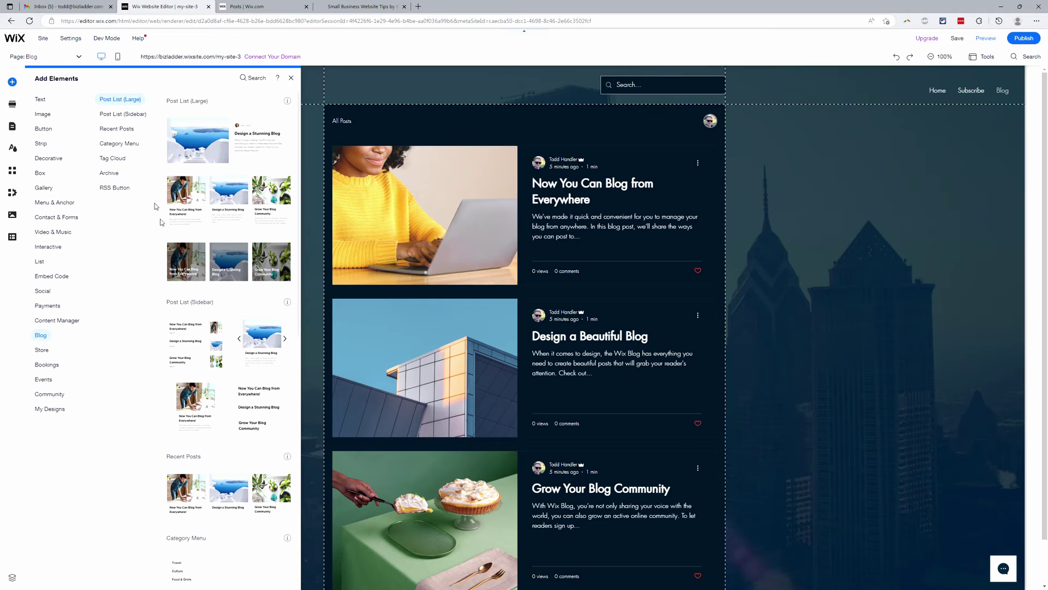
left_click(130, 188)
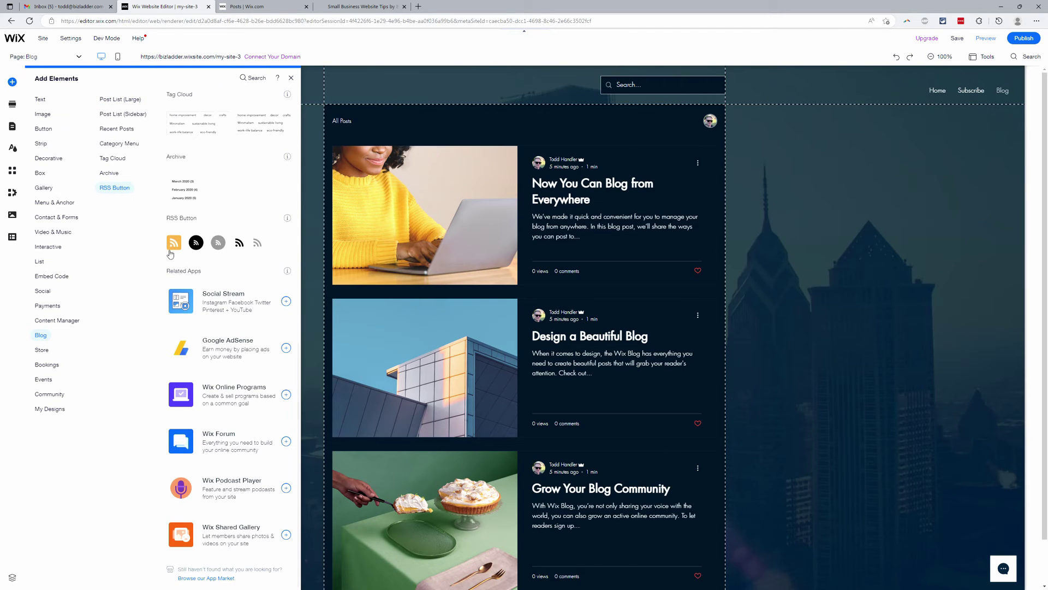
Drop the orange RSS button beside the profile avatar at the top of the blog feed
left_click_drag(173, 243, 672, 124)
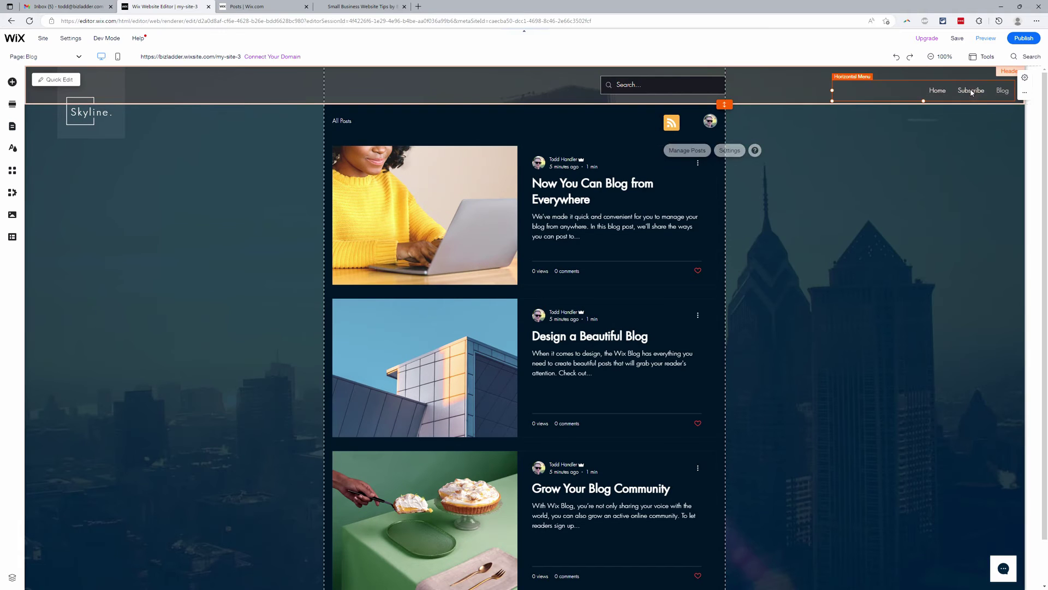
Hide the Blog page from the header menu, then show it again
left_click(995, 93)
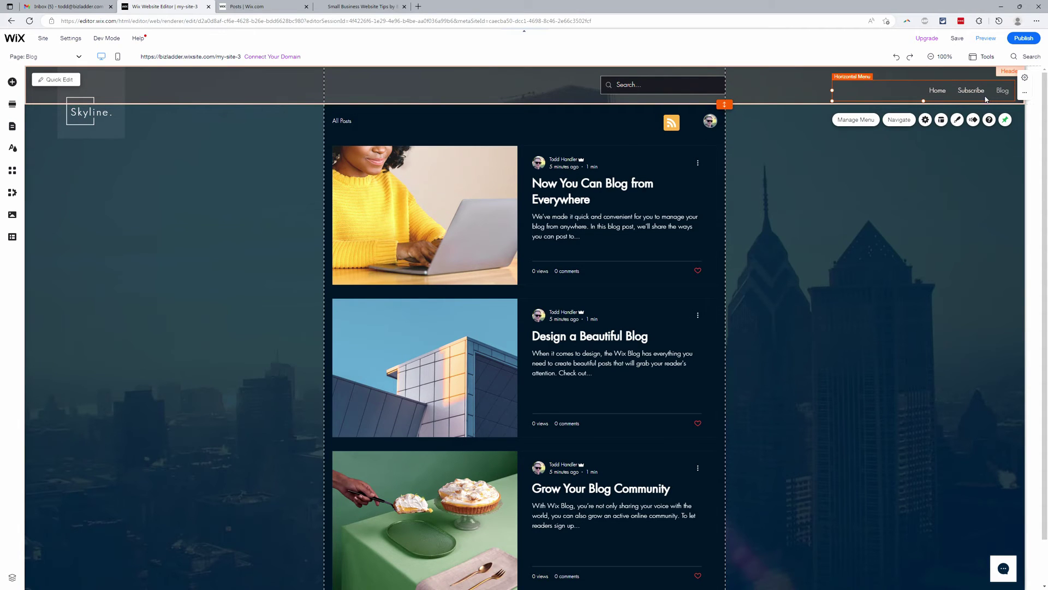
left_click(870, 119)
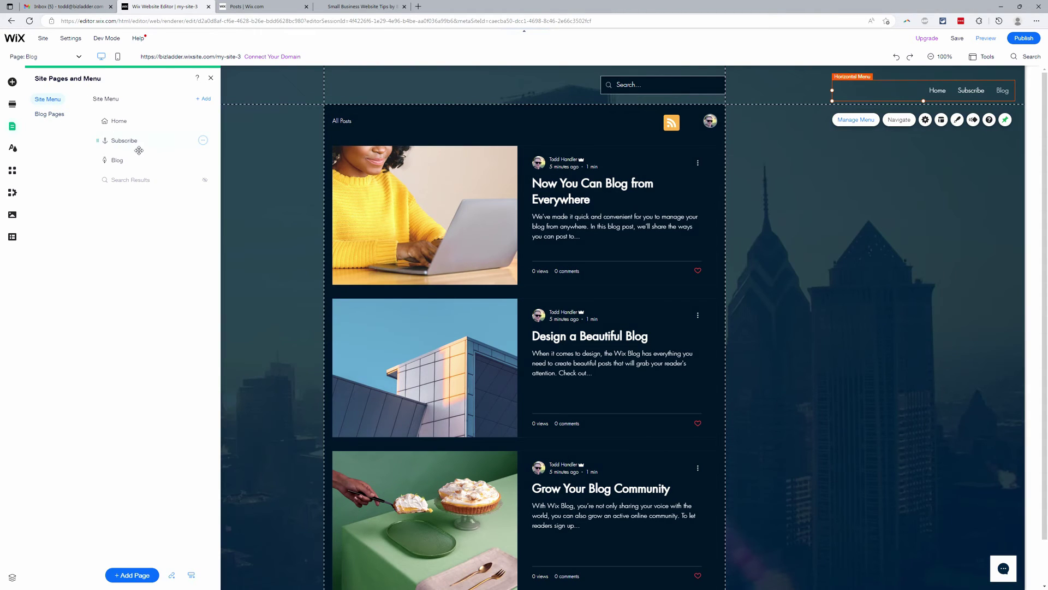
left_click(203, 160)
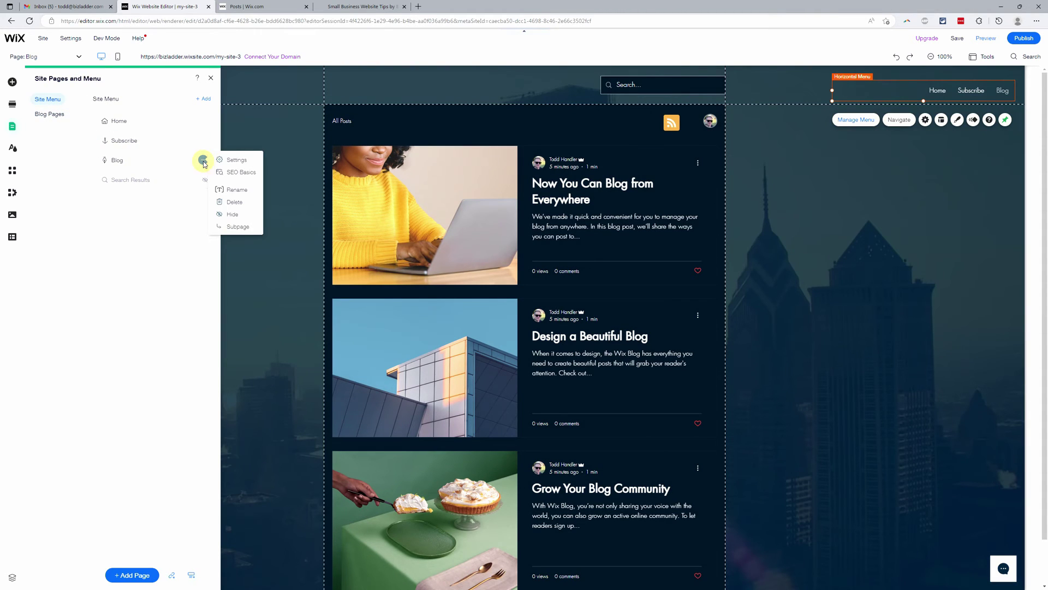
left_click(232, 214)
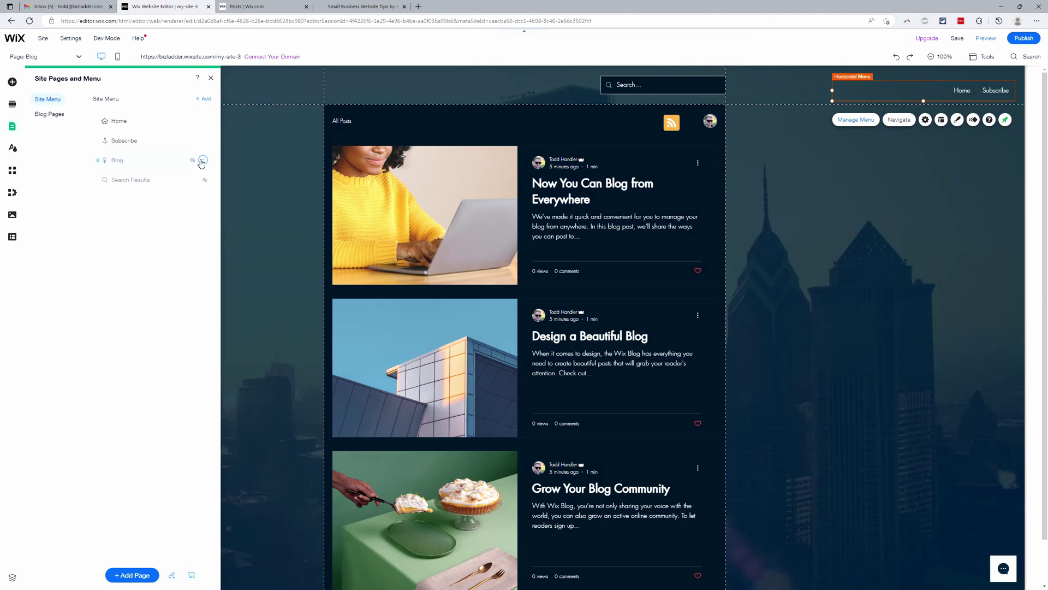
left_click(204, 160)
left_click(222, 214)
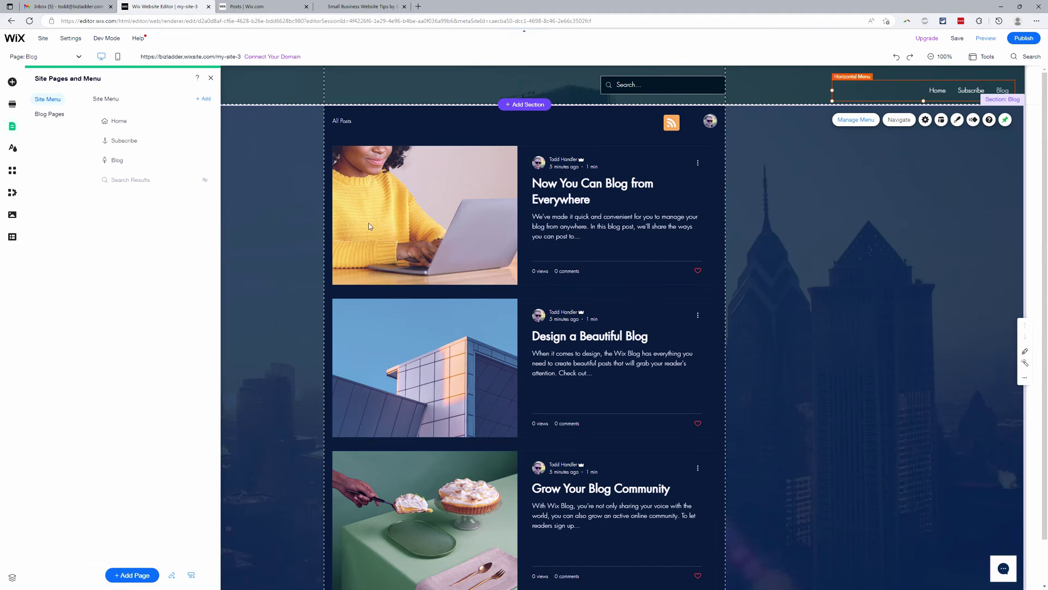
Close the Site Pages and Menu list and reopen it
left_click(211, 78)
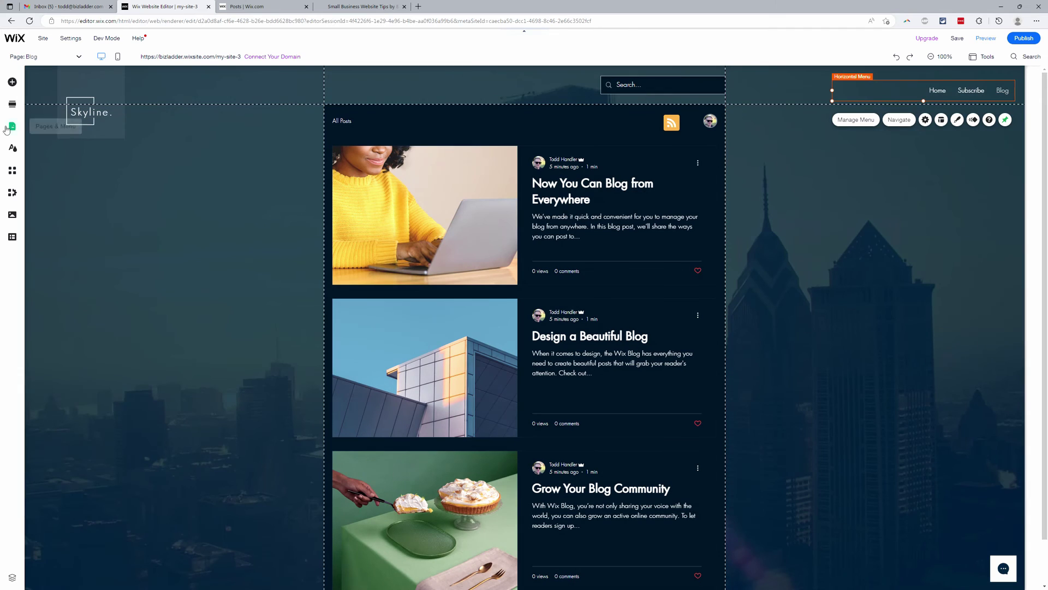
left_click(856, 121)
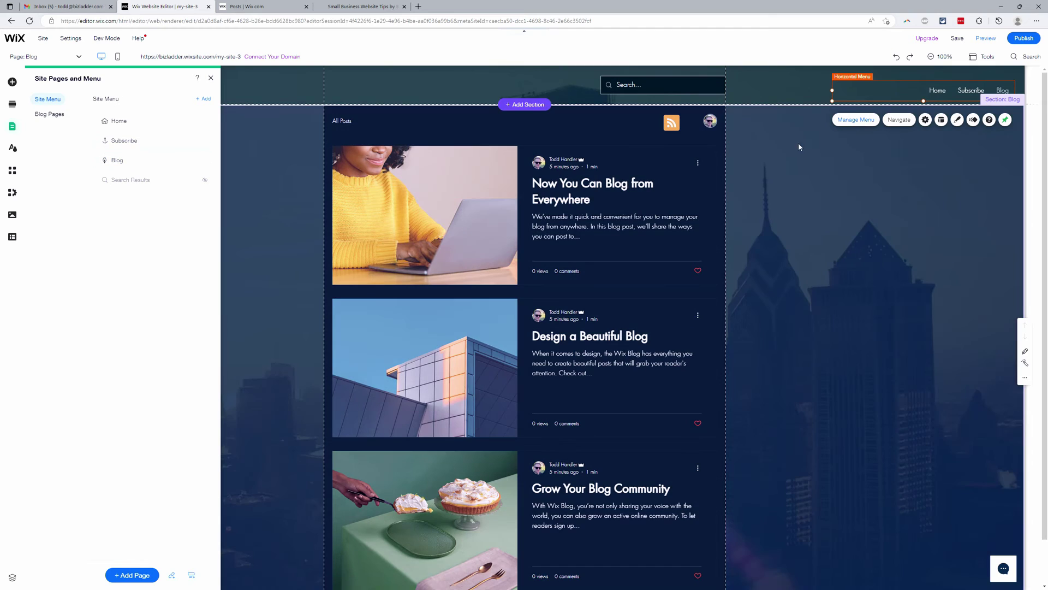
left_click(856, 120)
Close the Site Pages and Menu panel and select the Blog section on the canvas
left_click(665, 125)
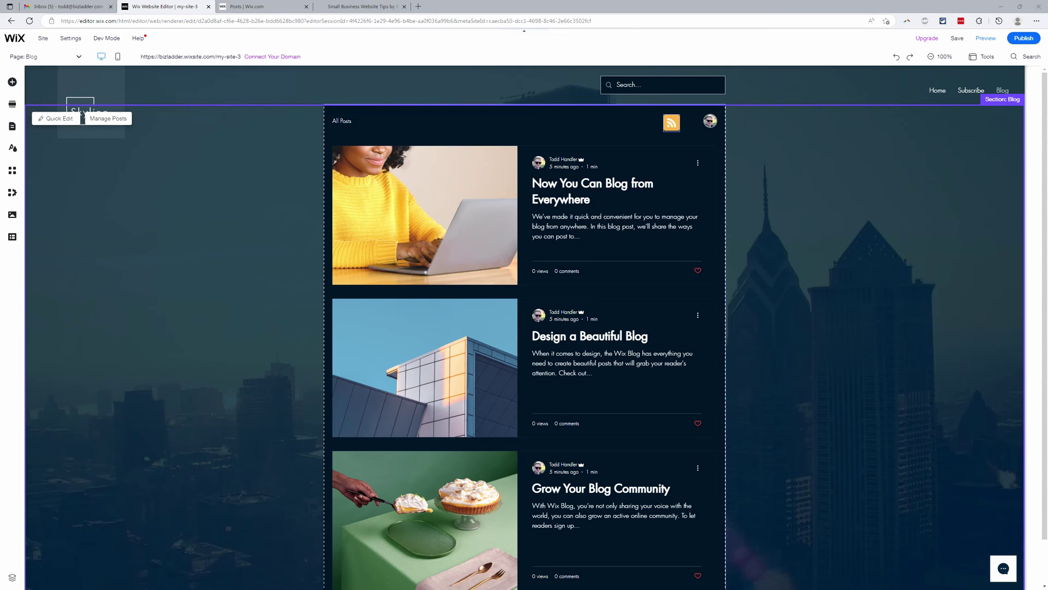
Dock the site:espn.com results as a tab and review its indexed result count
left_click_drag(1042, 57, 578, 7)
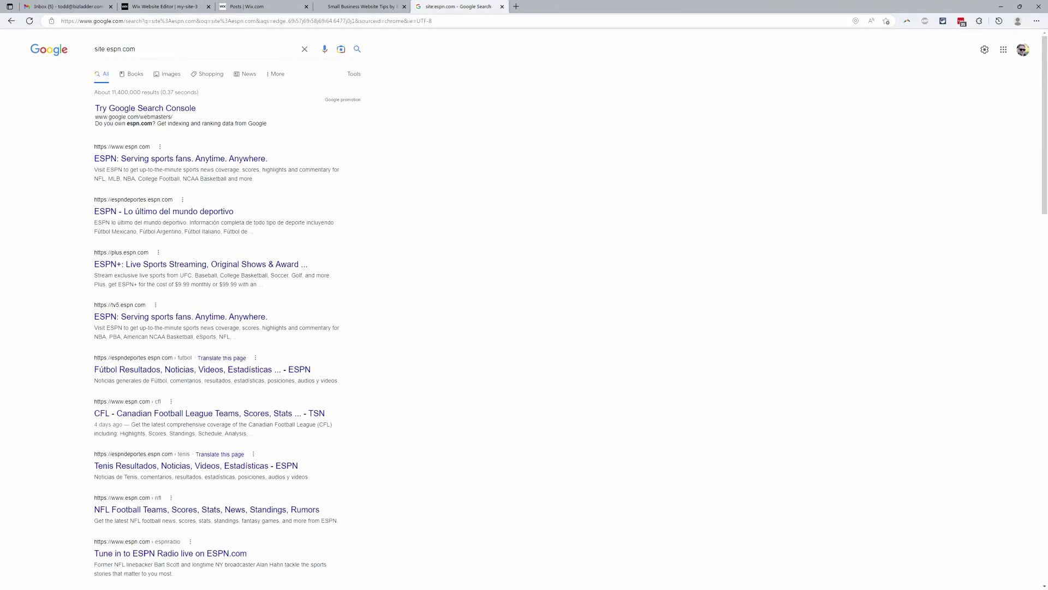
left_click(99, 48)
left_click_drag(112, 92, 140, 92)
scroll(332, 216, "down", 20)
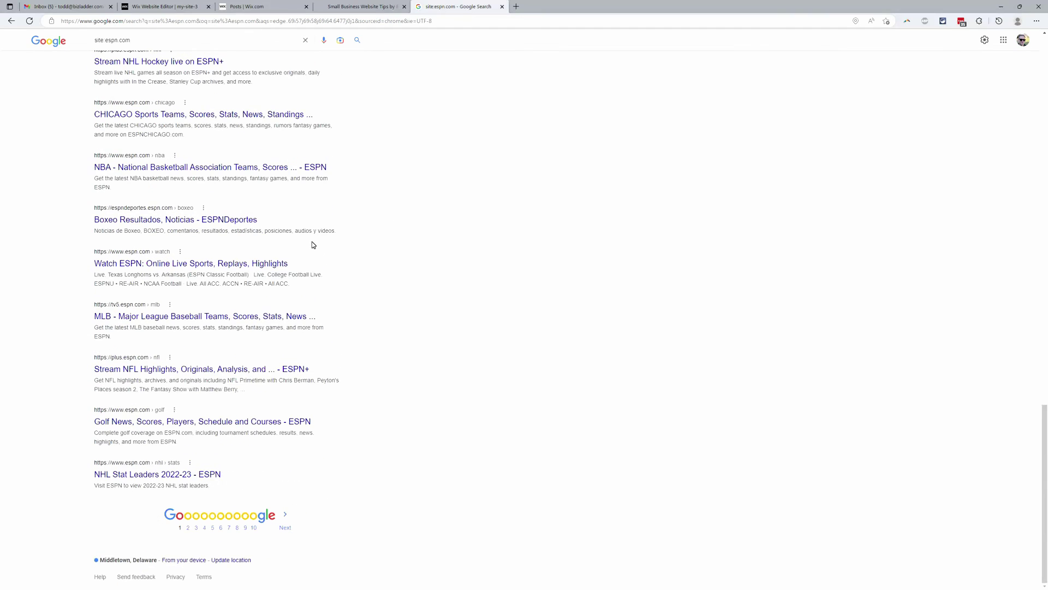
scroll(312, 242, "up", 20)
Search site:espn.com/blog to list about 733,000 ESPN blog pages
left_click(180, 49)
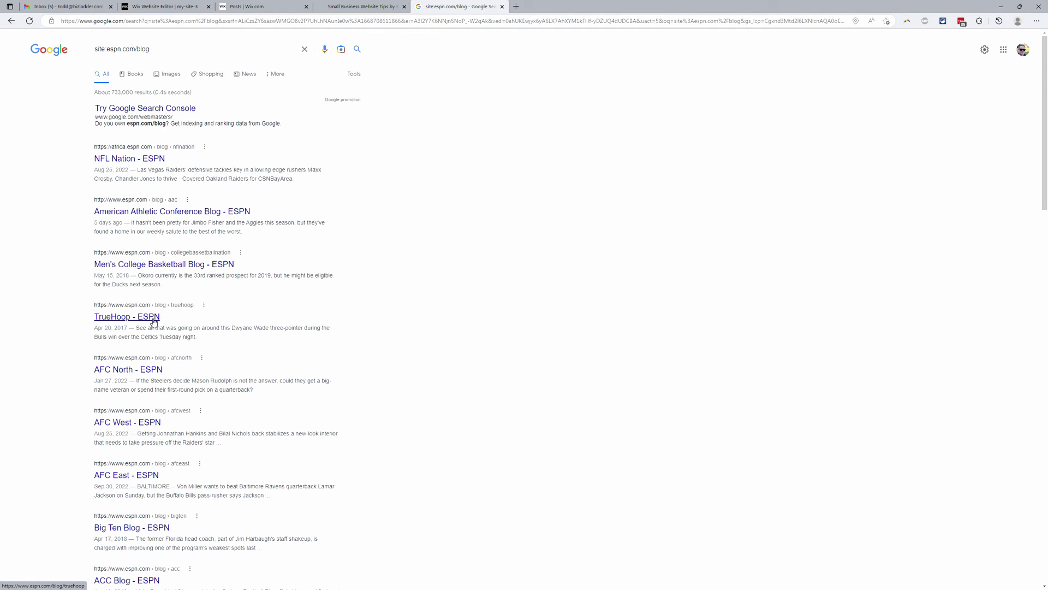
scroll(145, 317, "down", 5)
scroll(164, 316, "up", 5)
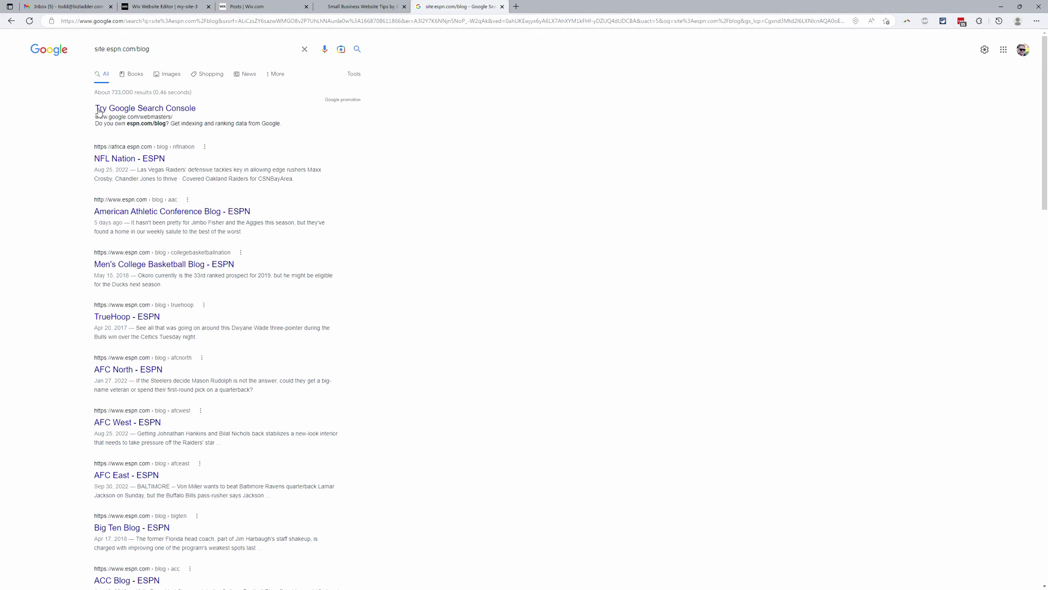
Highlight the espn, espn.com and blog parts of the site:espn.com/blog query
left_click(112, 48)
double_click(116, 49)
left_click_drag(116, 49, 134, 48)
left_click_drag(137, 48, 175, 49)
Dock the 'google search console' results as a tab, then return to the Wix post's SEO settings
left_click_drag(1047, 74, 557, 6)
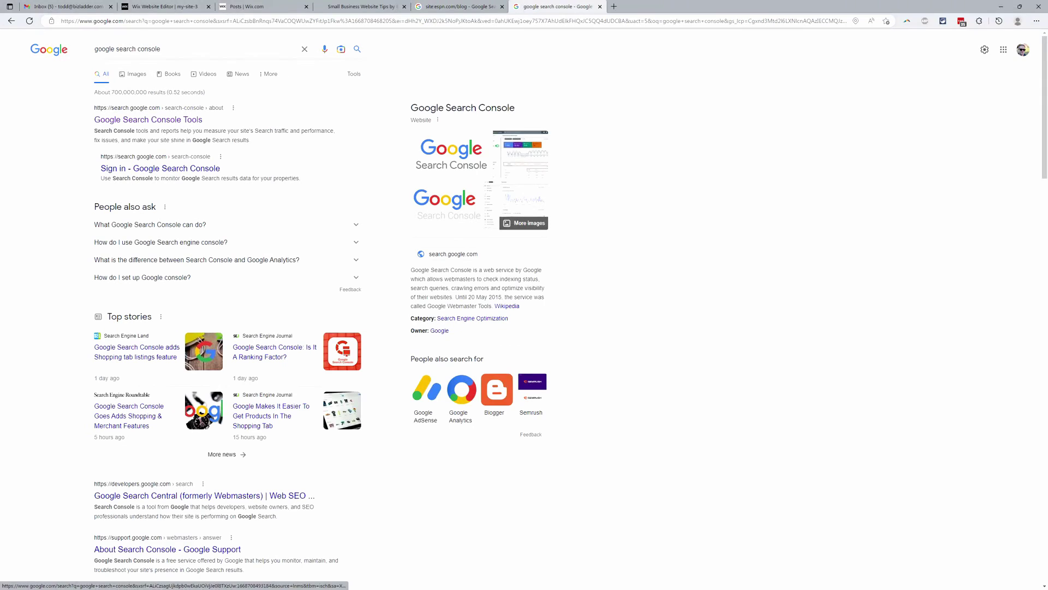
triple_click(146, 49)
left_click(628, 141)
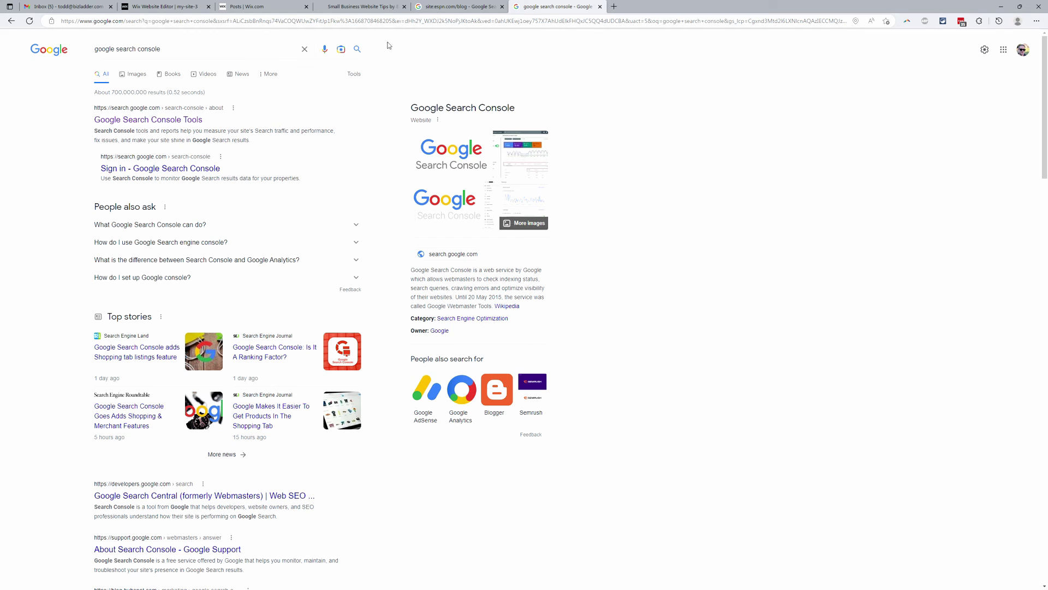
left_click(268, 10)
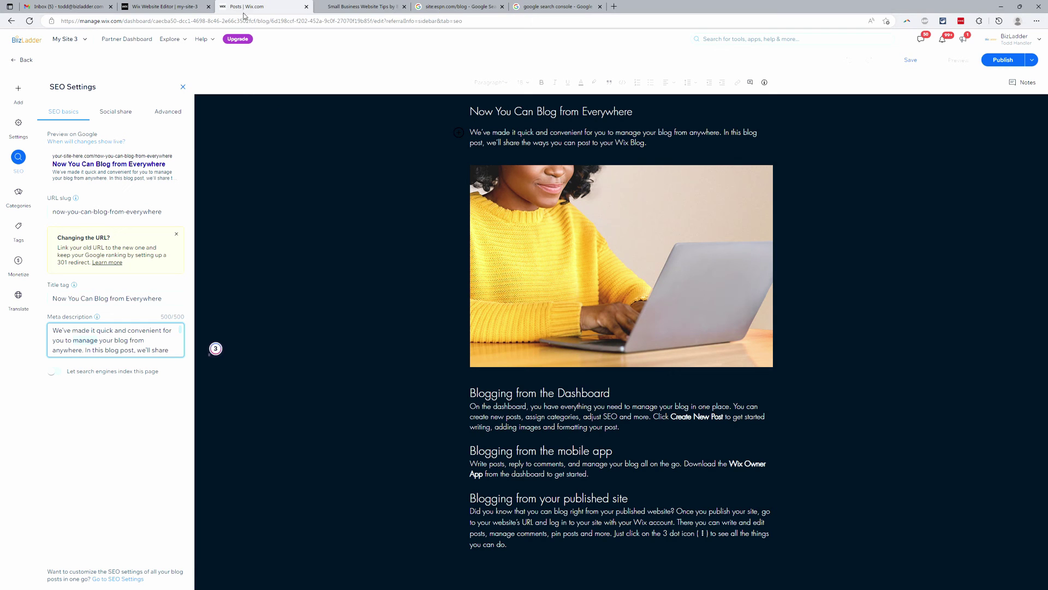
Leave the post editor and go to the Wix Dashboard home page
left_click(22, 63)
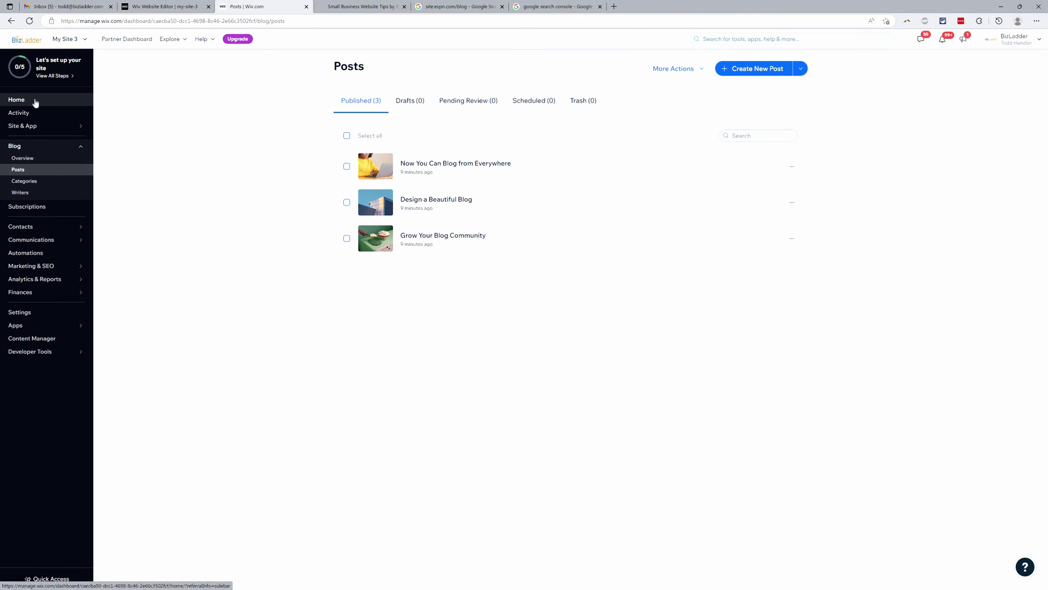
left_click(35, 103)
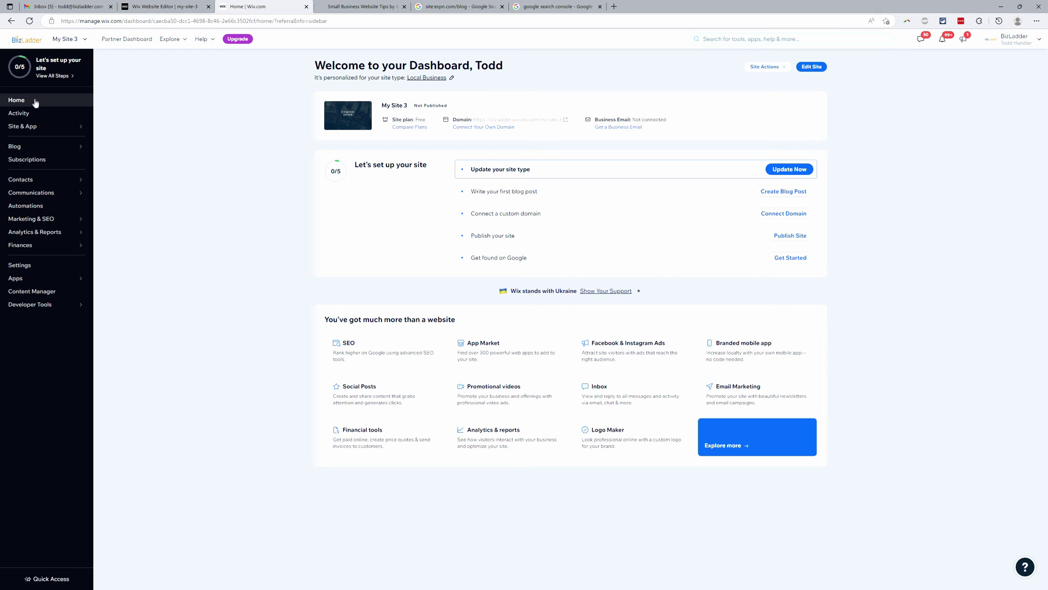
mouse_move(31, 218)
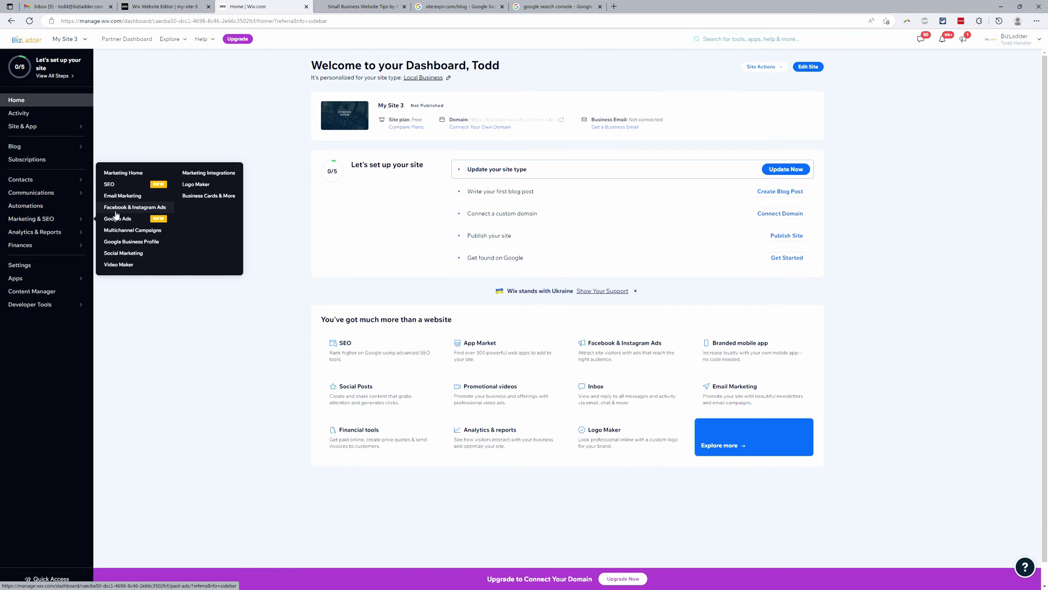
left_click(117, 184)
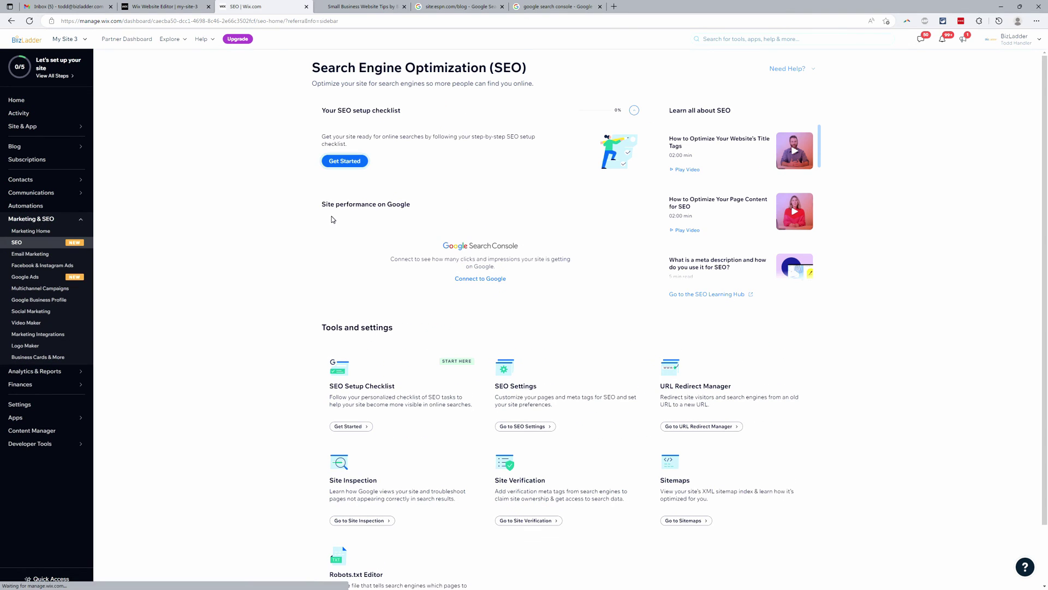